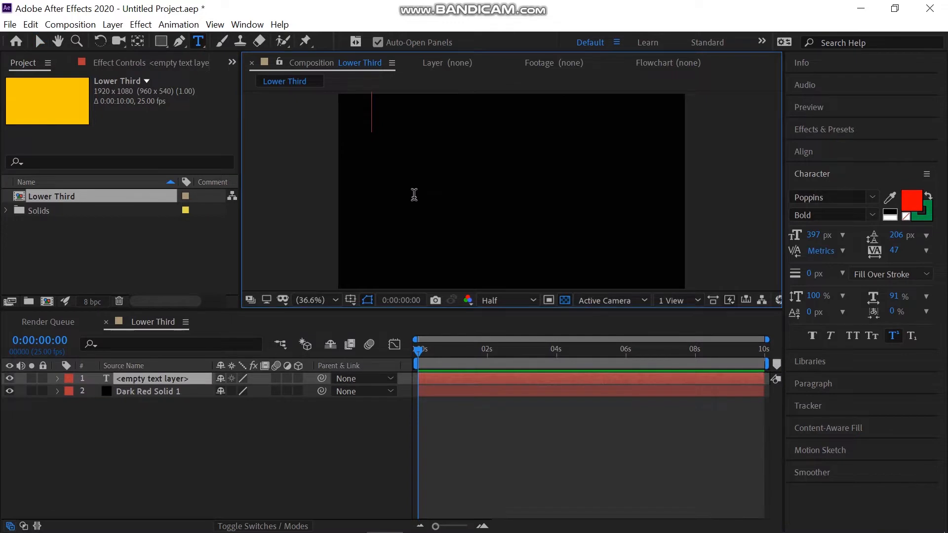
Enter the title text "Next Paradigm" in the empty text layer and finish text editing.
type("Nex")
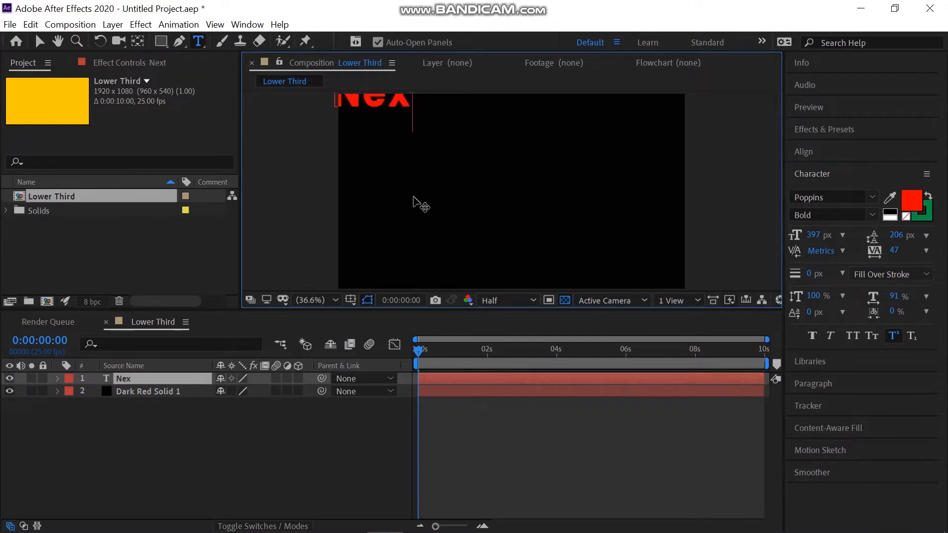
type("t Pa")
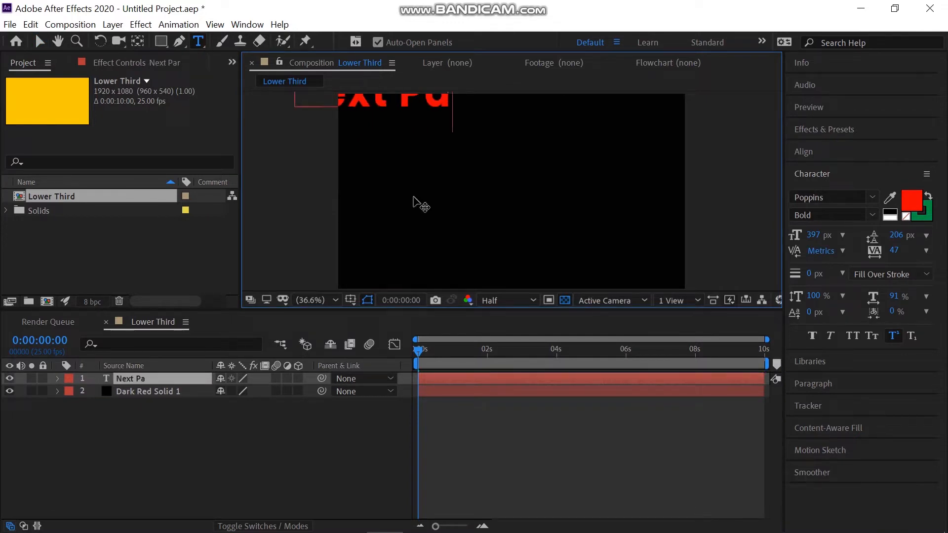
type("radigm")
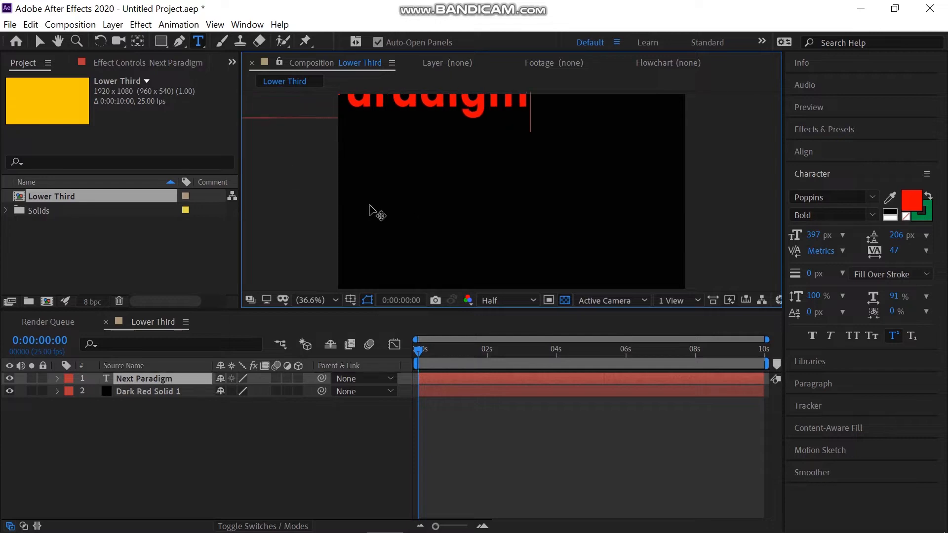
left_click(39, 41)
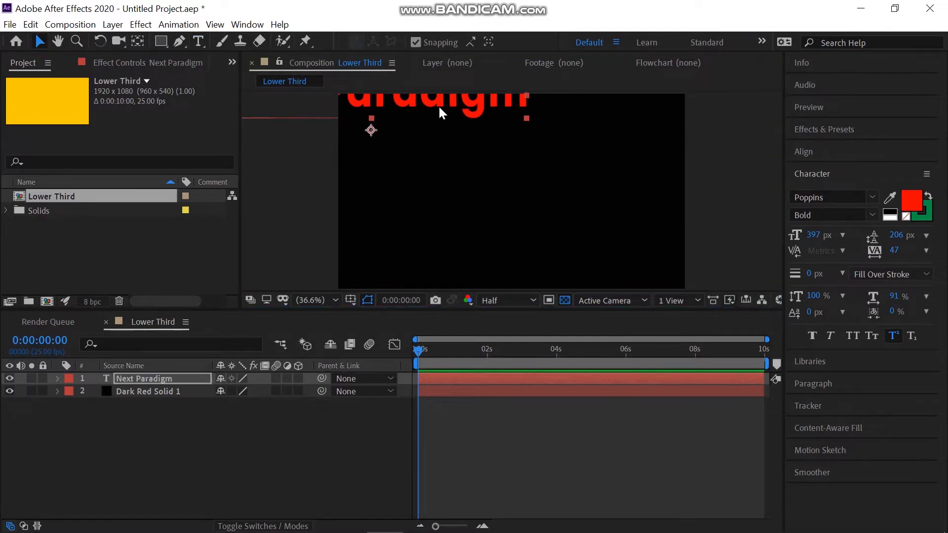
Reduce the title's font size to 233 px and move it near the middle of the composition.
left_click_drag(479, 131, 613, 213)
left_click_drag(817, 242, 674, 241)
left_click_drag(563, 212, 538, 211)
left_click(836, 198)
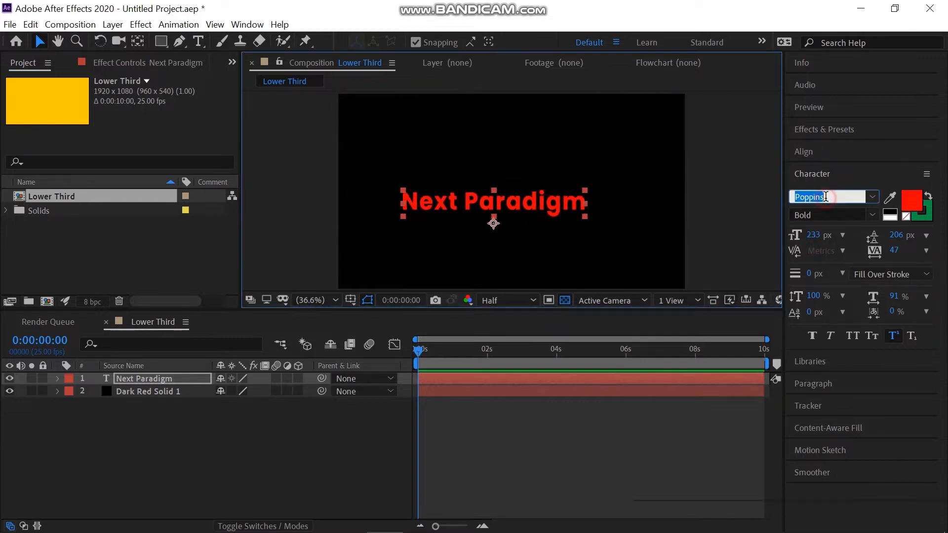
Change the "Next Paradigm" text fill colour from red to near-white.
left_click(908, 200)
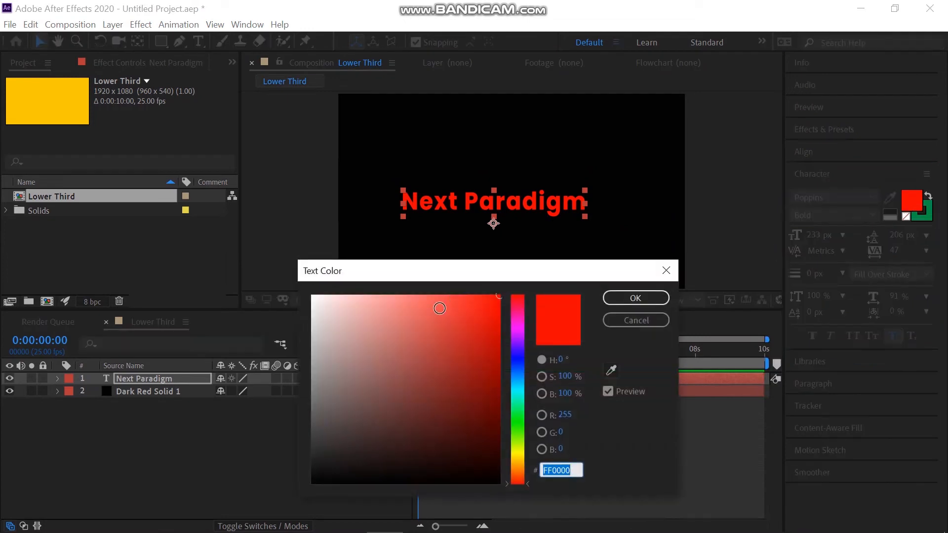
left_click_drag(440, 309, 312, 301)
left_click(635, 298)
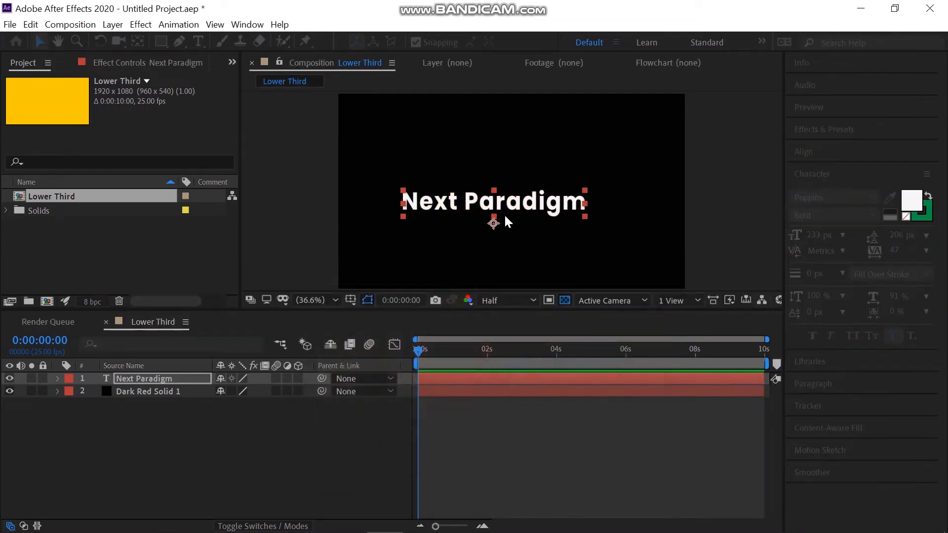
Centre the anchor point of the Next Paradigm layer and align the text horizontally and vertically to the centre of the composition.
left_click(178, 381)
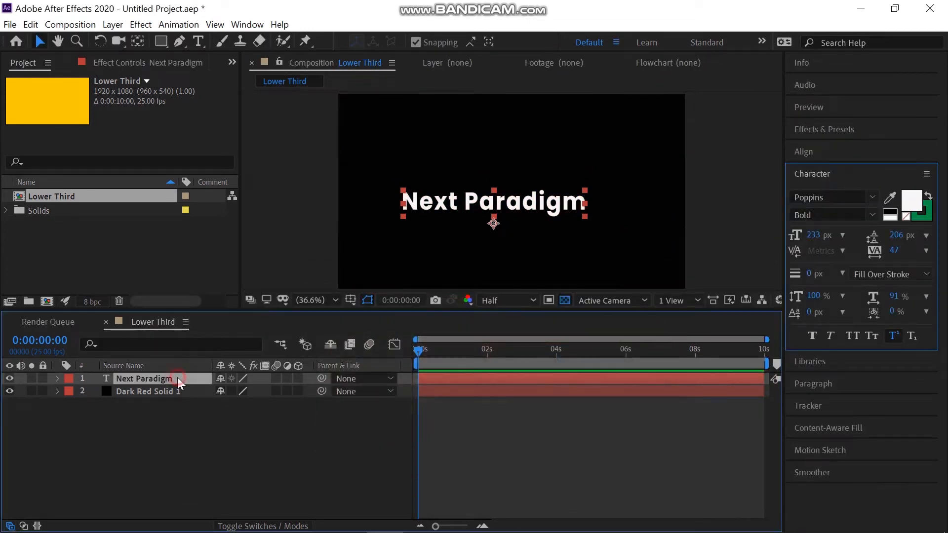
double_click(138, 41)
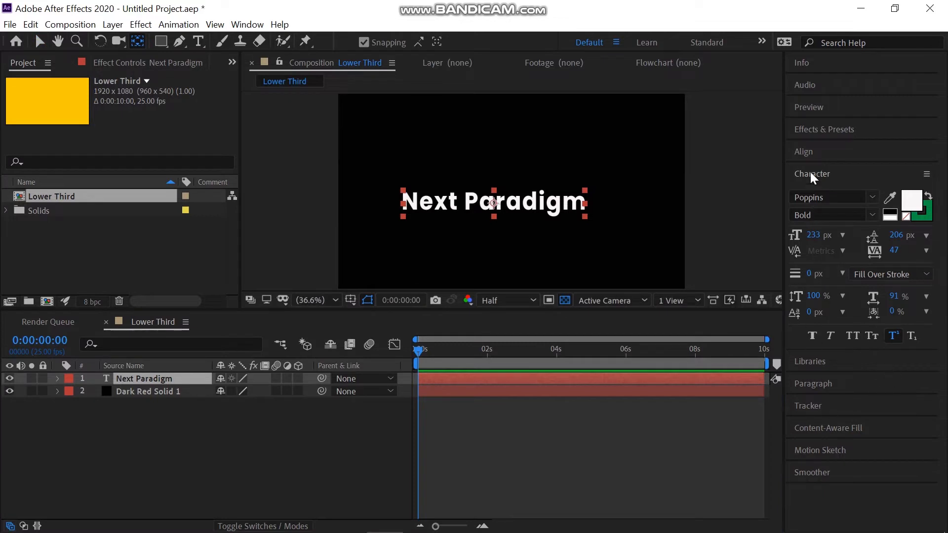
left_click(804, 151)
left_click(826, 189)
left_click(900, 188)
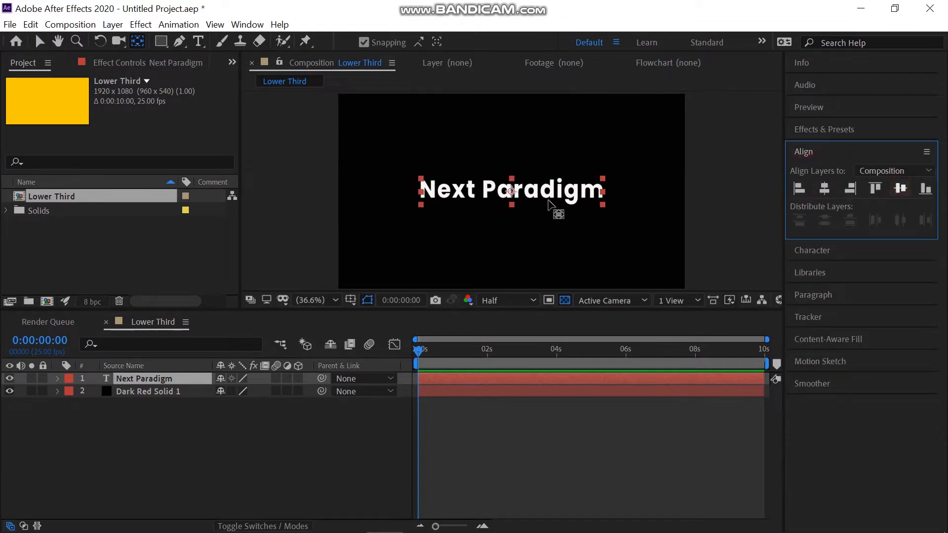
With no layer selected, draw a rectangle slightly larger than the title over the text as a new shape layer.
left_click(39, 42)
left_click(344, 460)
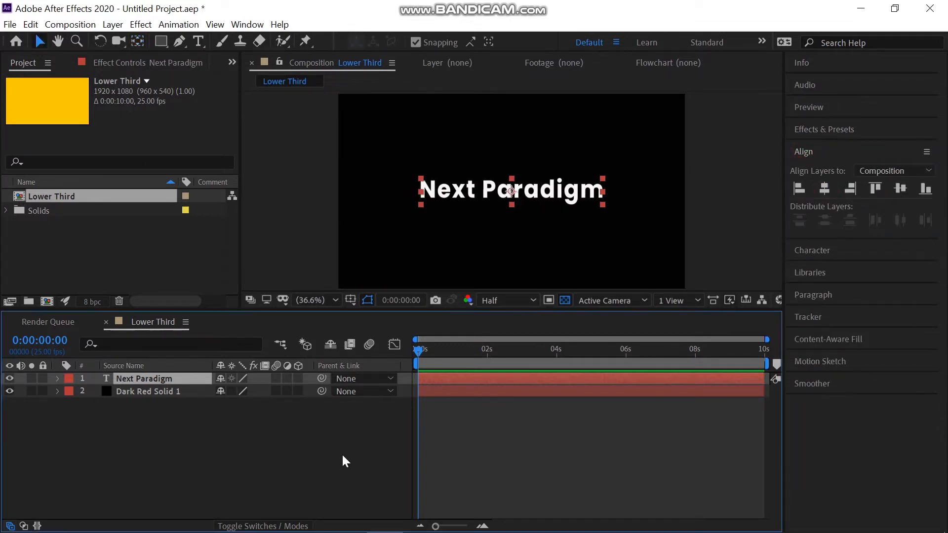
left_click(343, 453)
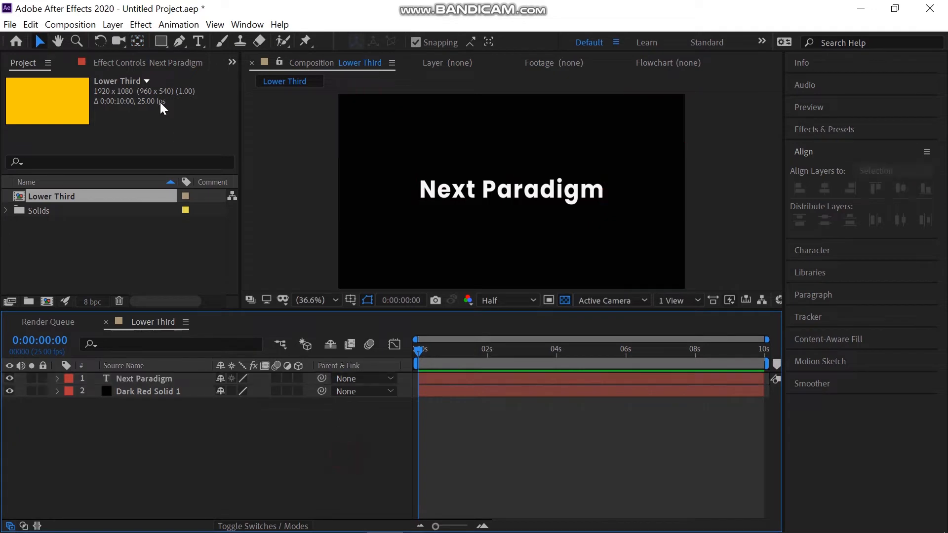
left_click(159, 45)
left_click_drag(404, 175, 615, 211)
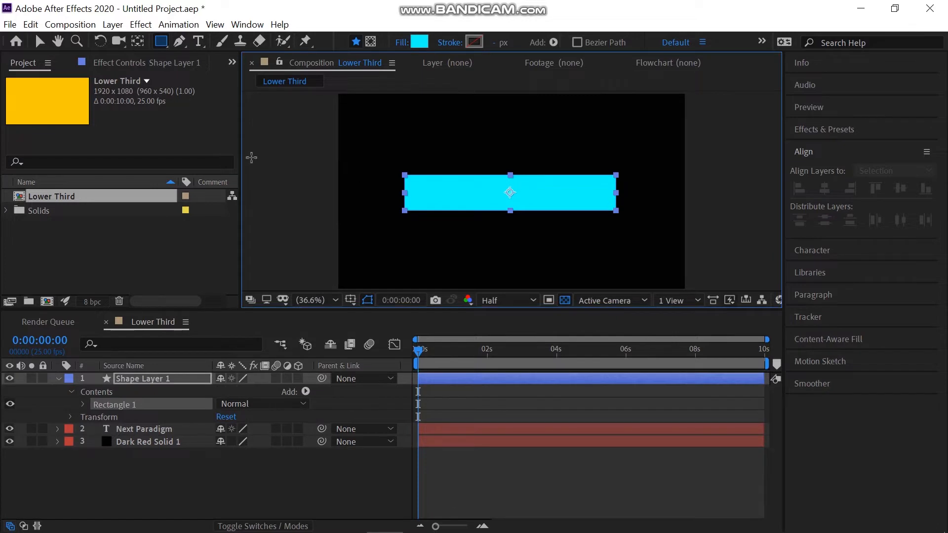
Set the rectangle's fill colour to the off-white F6F6F6.
left_click(38, 43)
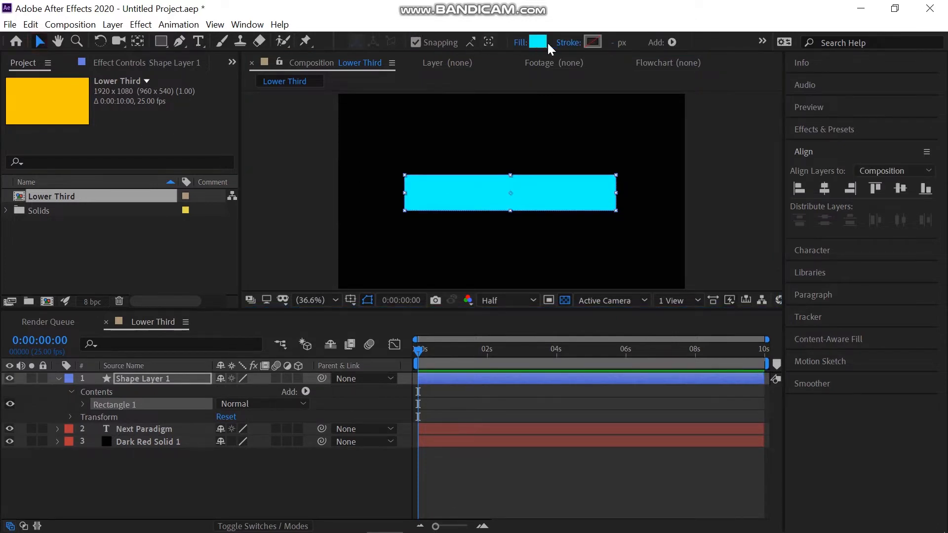
left_click(535, 43)
left_click(310, 301)
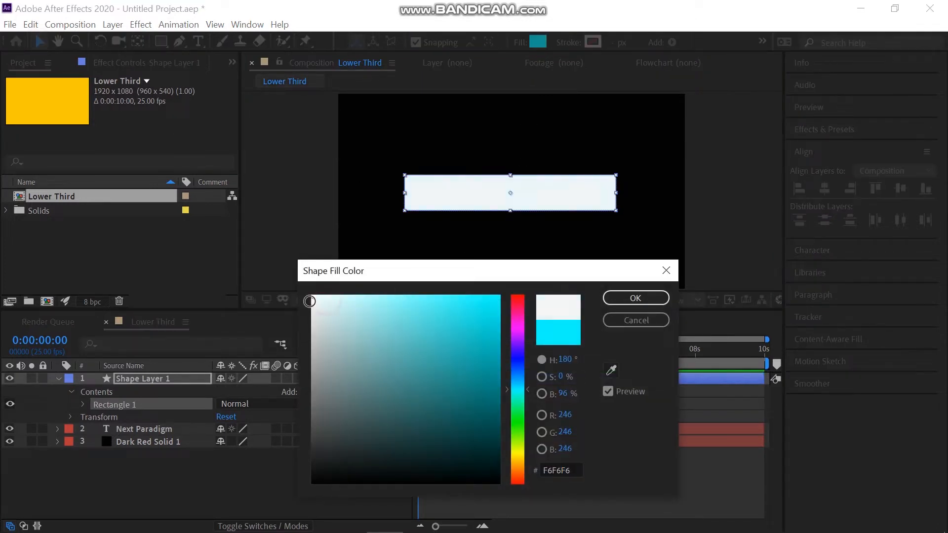
left_click(635, 301)
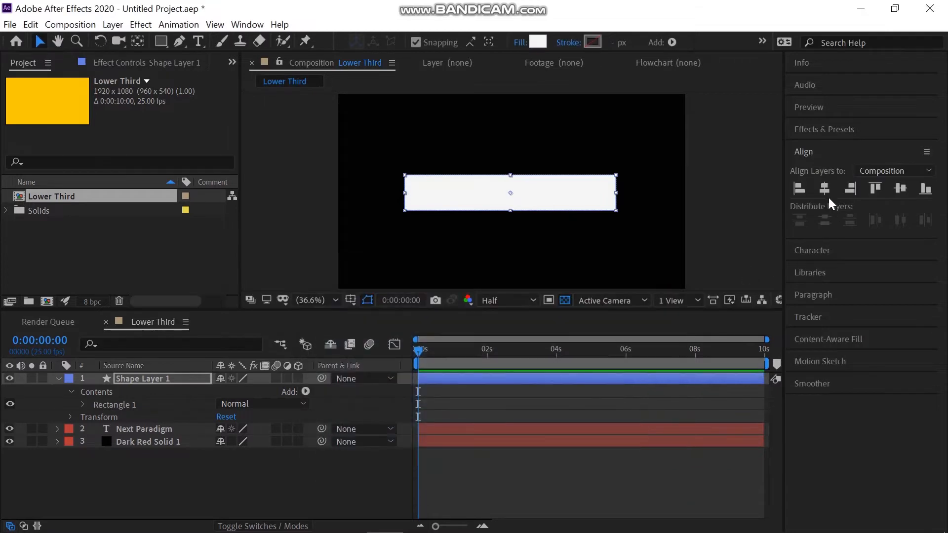
Centre the rectangle horizontally and vertically in the composition and place its shape layer beneath the Next Paradigm text layer.
left_click(826, 192)
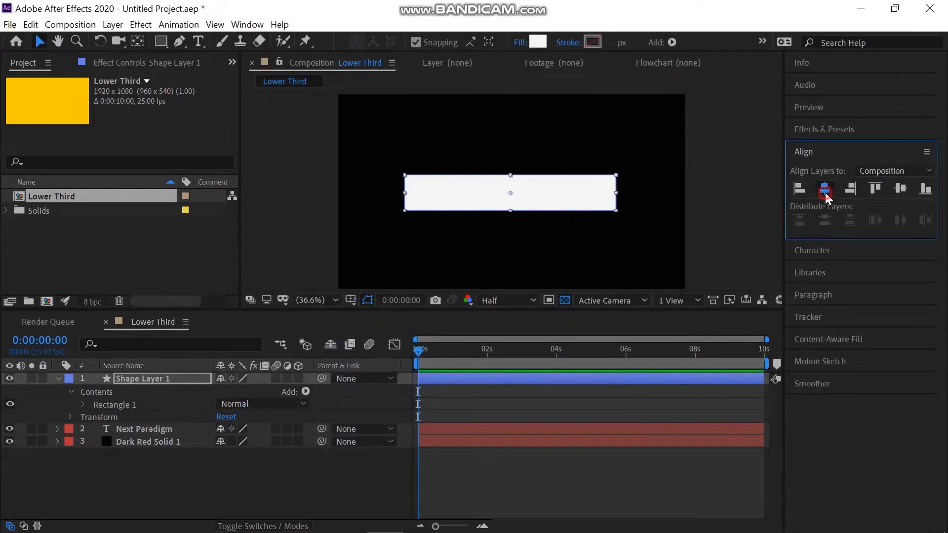
left_click(902, 188)
left_click_drag(149, 376, 159, 434)
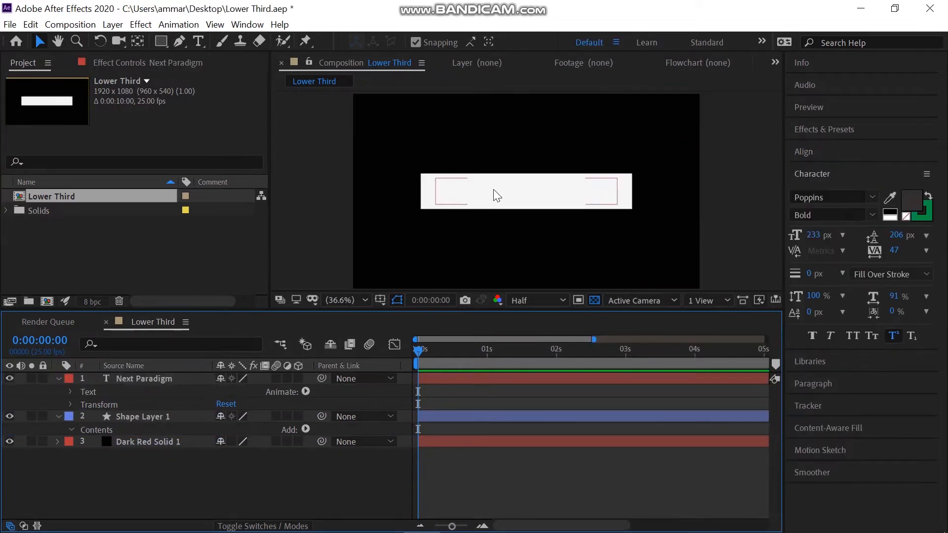
Set the Next Paradigm text colour to the dark grey 3E3838.
left_click(911, 200)
left_click_drag(366, 407, 330, 422)
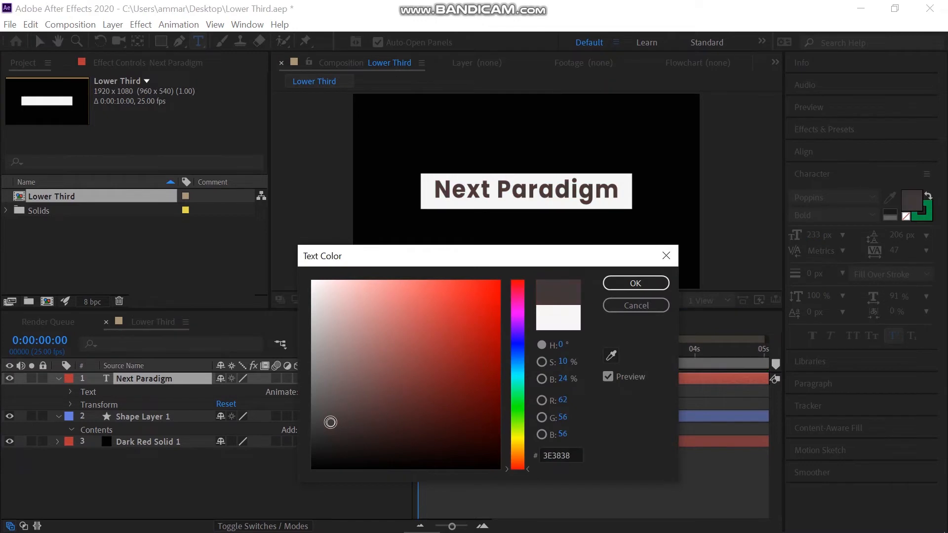
left_click(635, 283)
Draw a tall rectangular mask on Shape Layer 1 just outside the white bar's left edge.
left_click(162, 419)
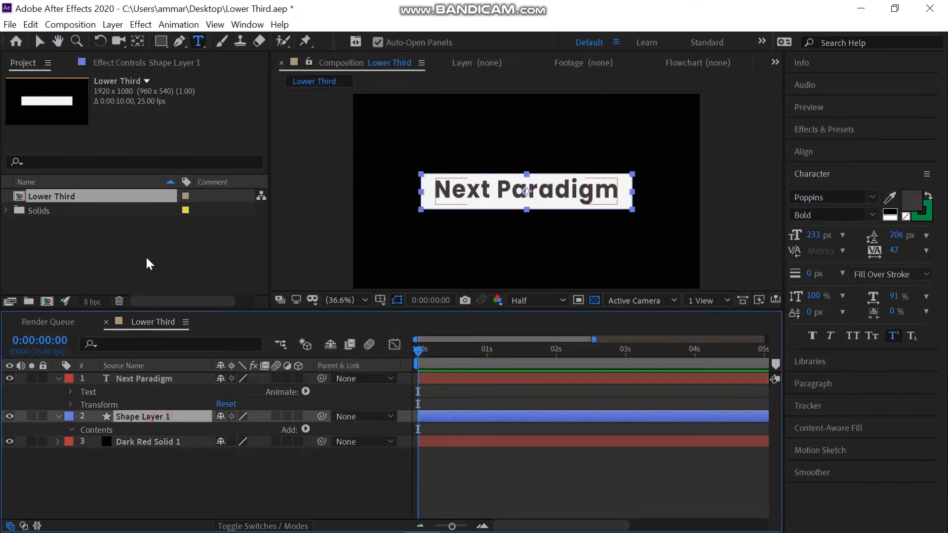
left_click(161, 45)
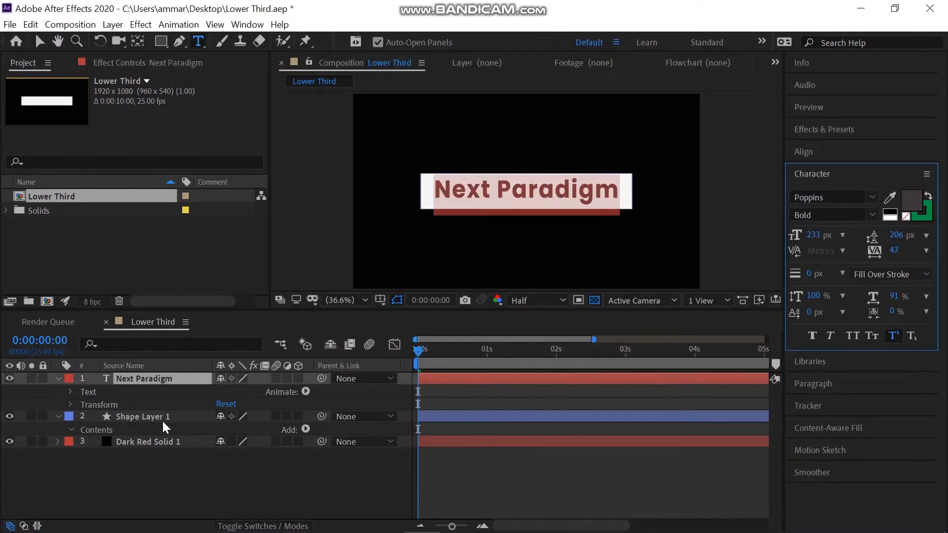
left_click(163, 417)
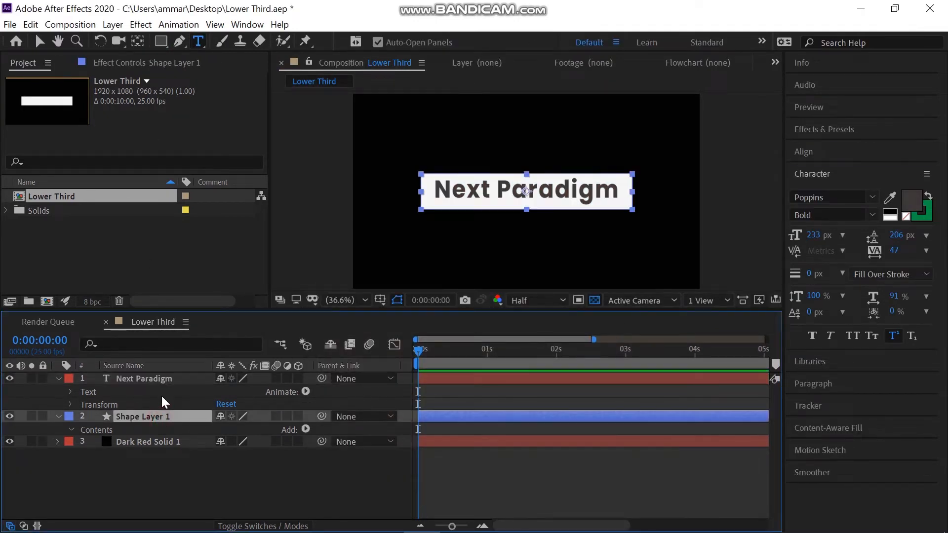
left_click(159, 45)
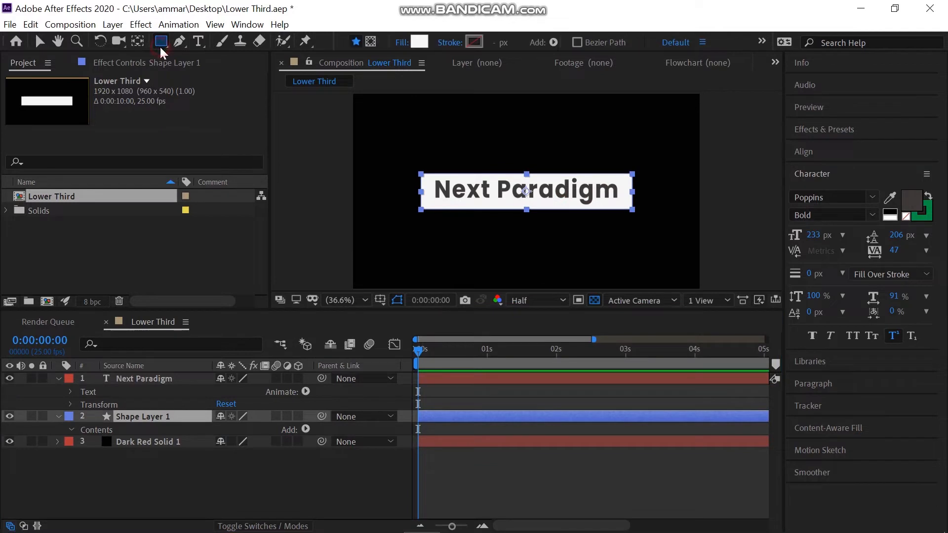
left_click(370, 43)
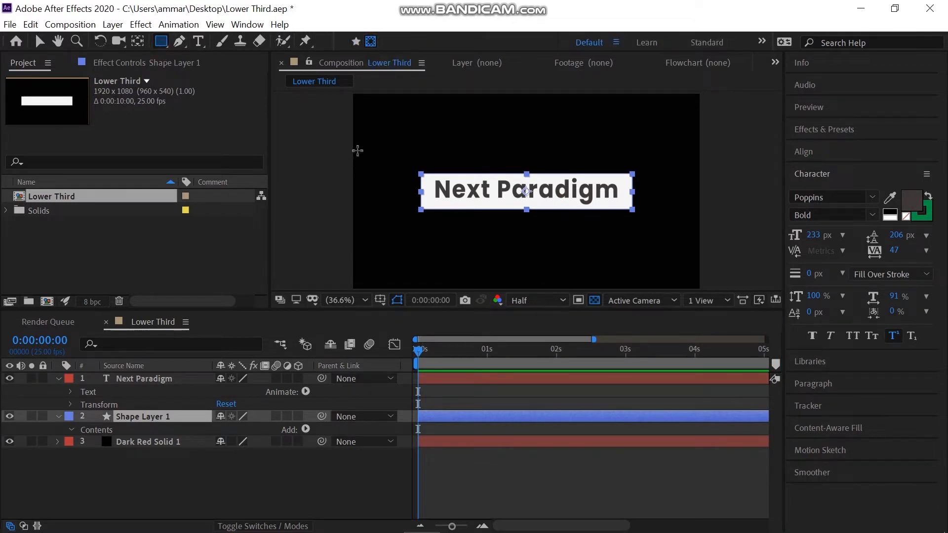
left_click_drag(358, 150, 418, 240)
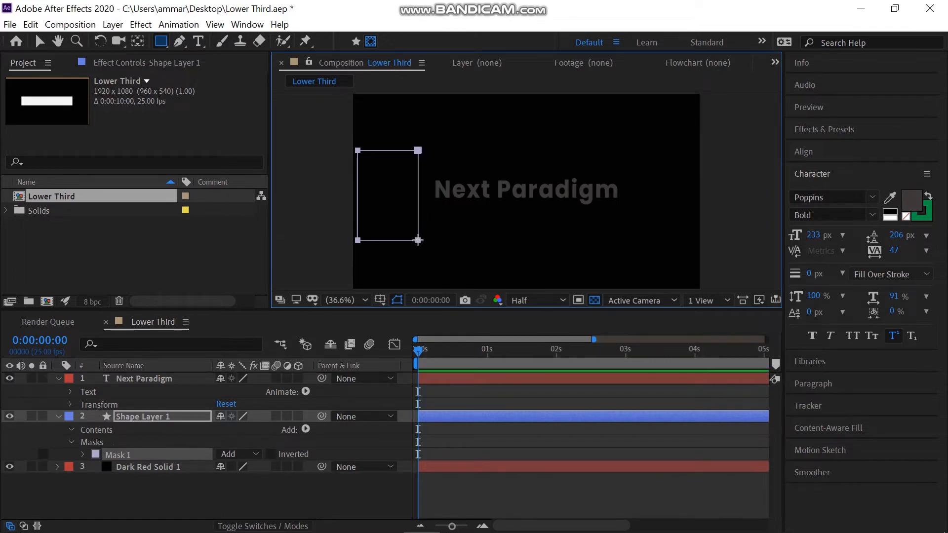
Duplicate Mask 1 and move the copy straight across to just outside the bar's right edge.
left_click(165, 456)
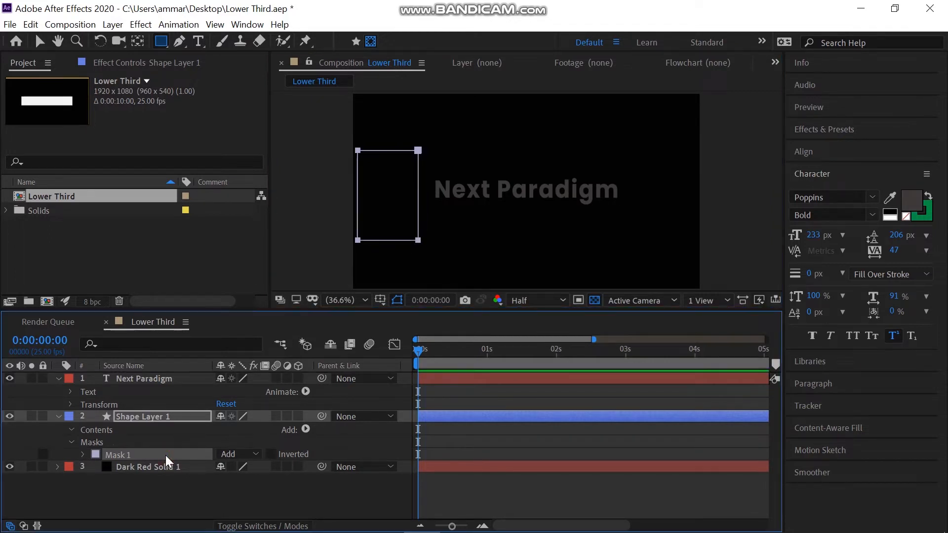
key("ctrl+d")
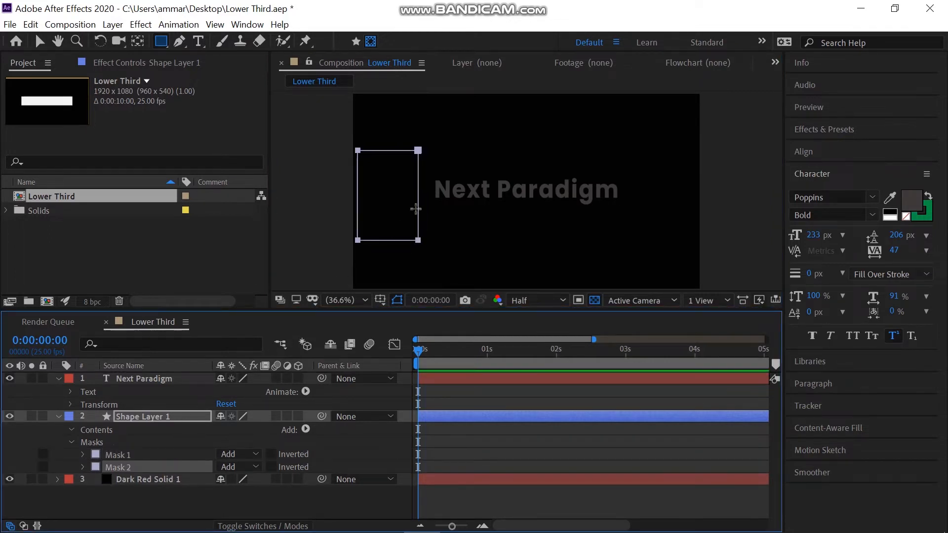
left_click(39, 45)
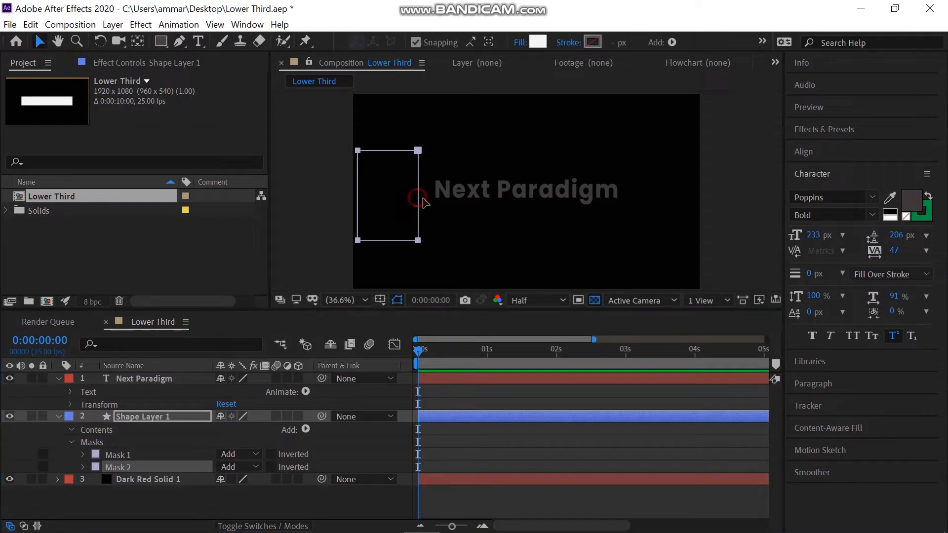
left_click_drag(423, 201, 693, 200)
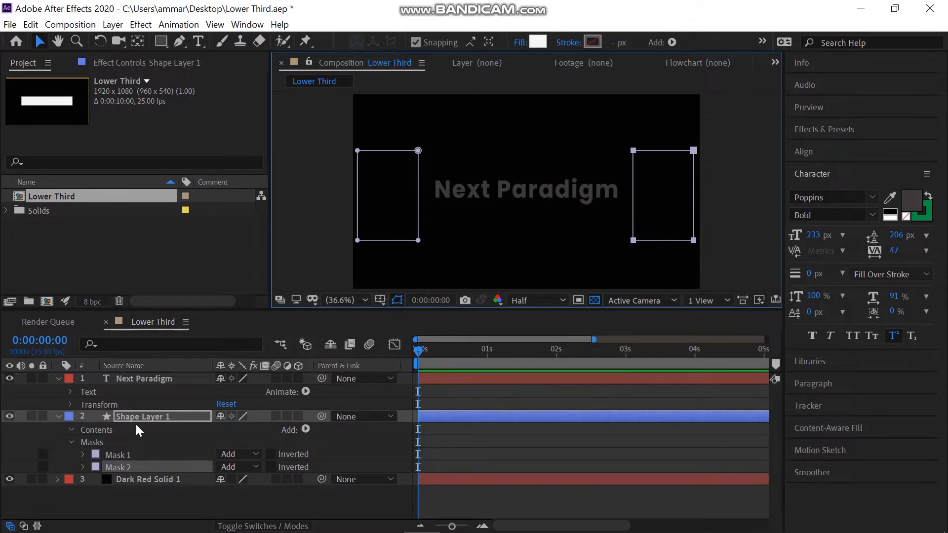
left_click(132, 454, "shift")
key("m")
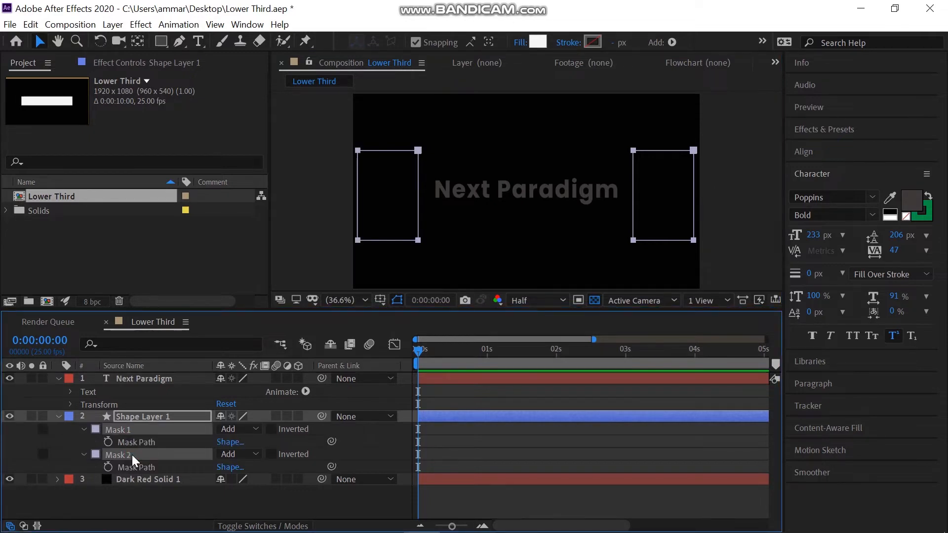
left_click(108, 441)
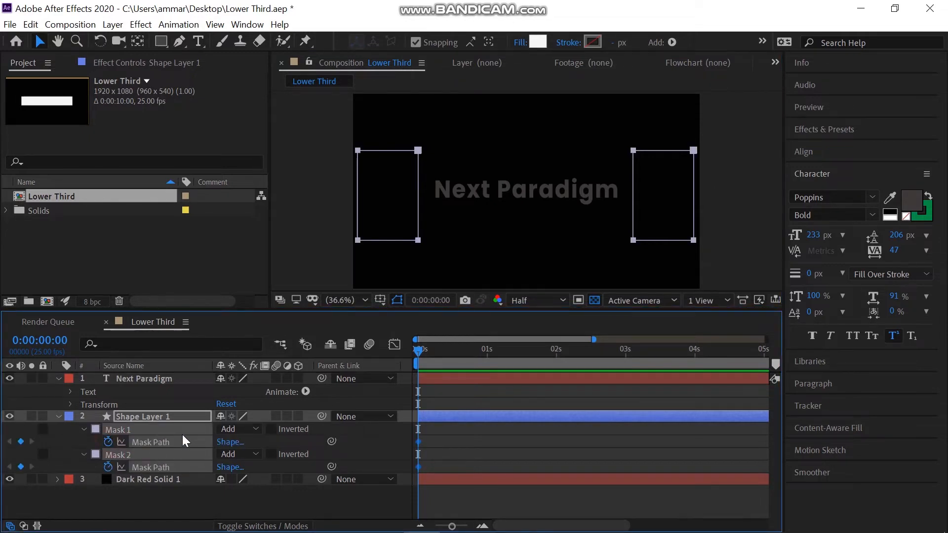
left_click(380, 303)
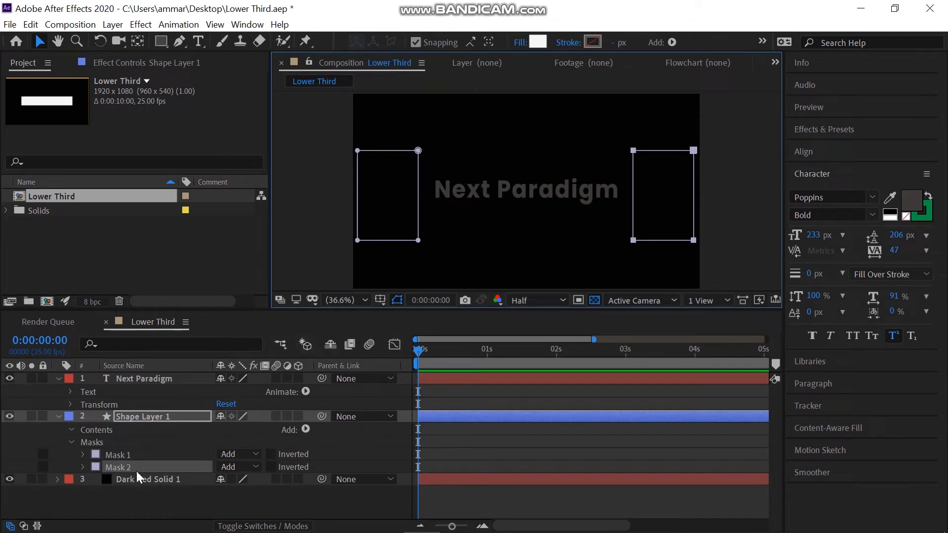
Reveal the mask paths of Mask 1 and Mask 2 and set a keyframe on both at 0:00:00:00.
left_click(132, 452, "shift")
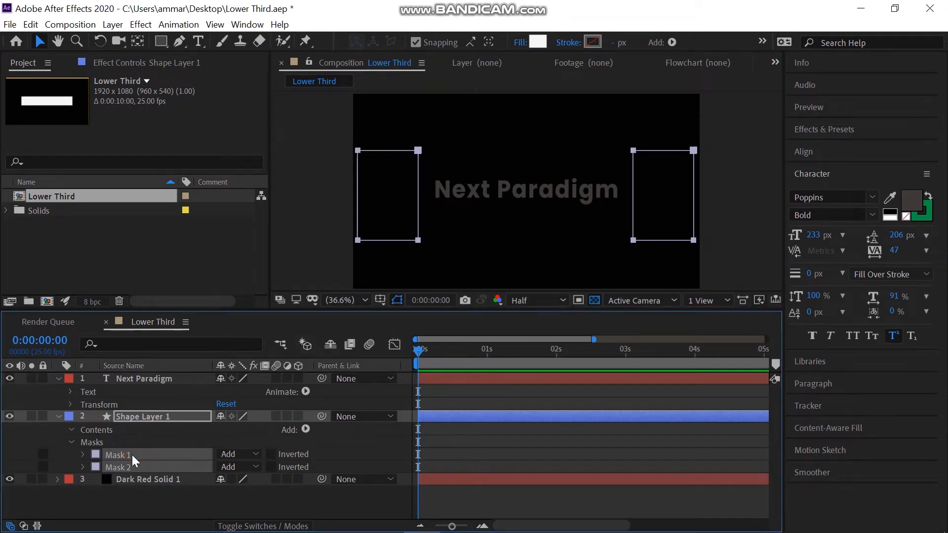
key("m")
left_click(108, 441)
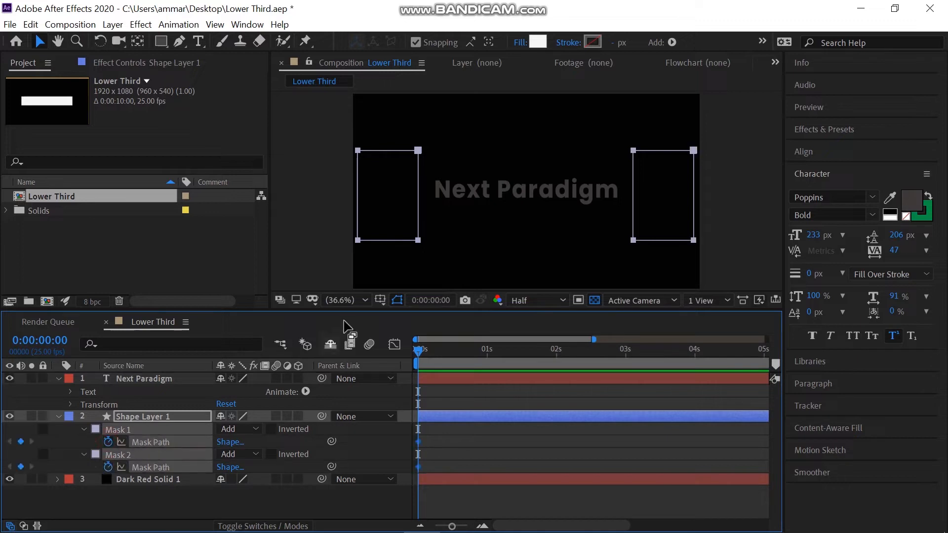
Show the title/action safe guides and, at 0:00:01:00, extend Mask 1's inner edge to the composition's centre.
left_click(380, 304)
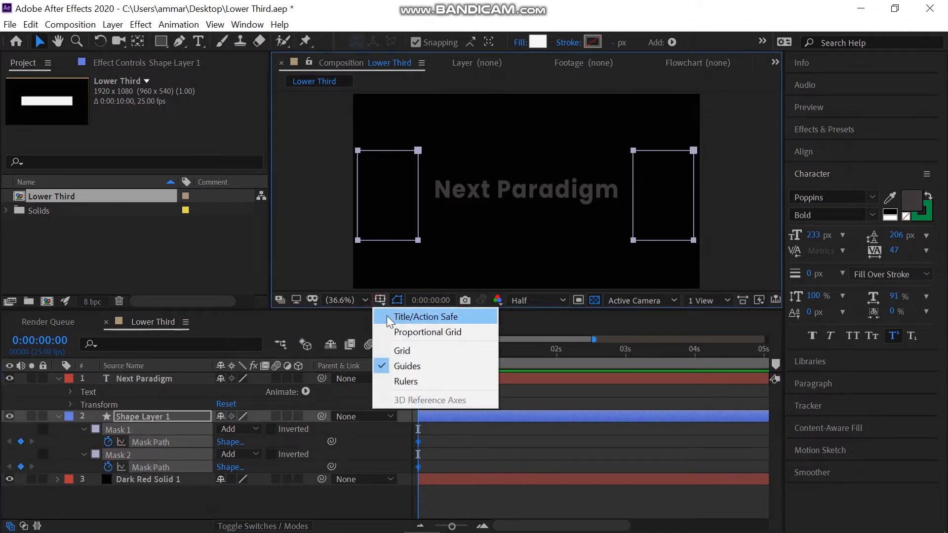
left_click(387, 315)
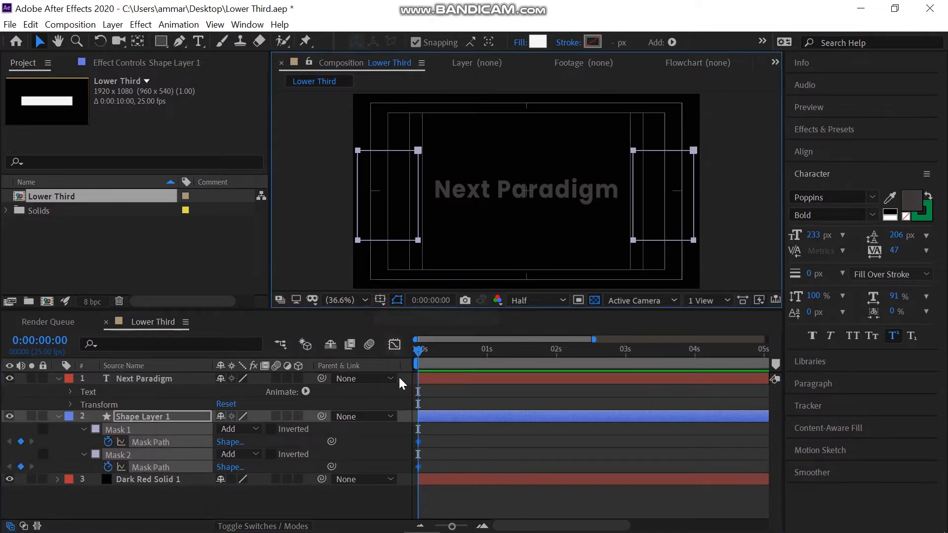
left_click(487, 350)
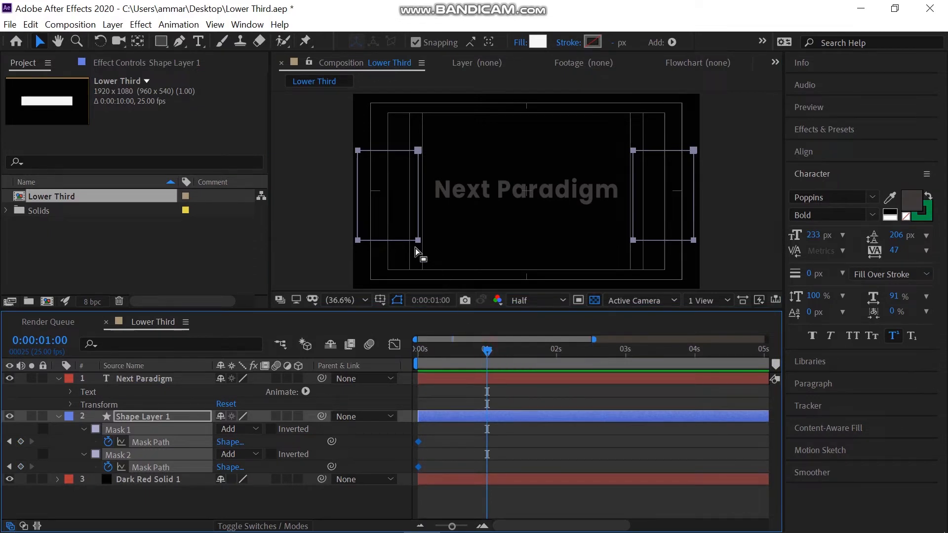
left_click(310, 250)
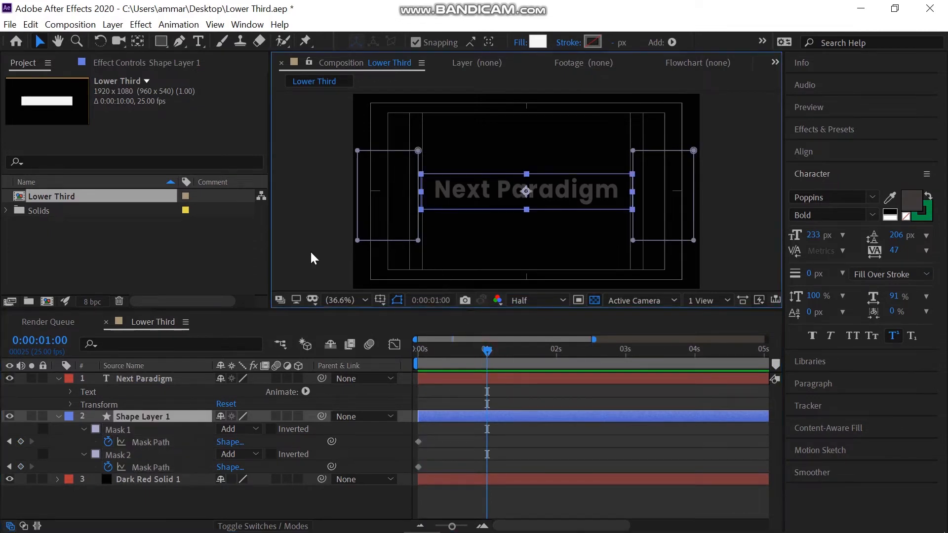
left_click(418, 241)
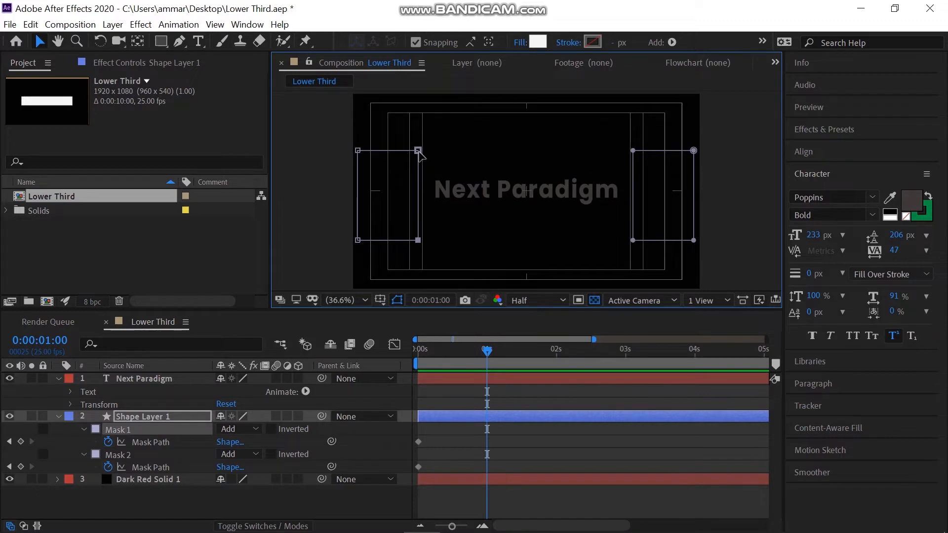
left_click_drag(419, 154, 528, 159)
scroll(527, 154, "up", 4)
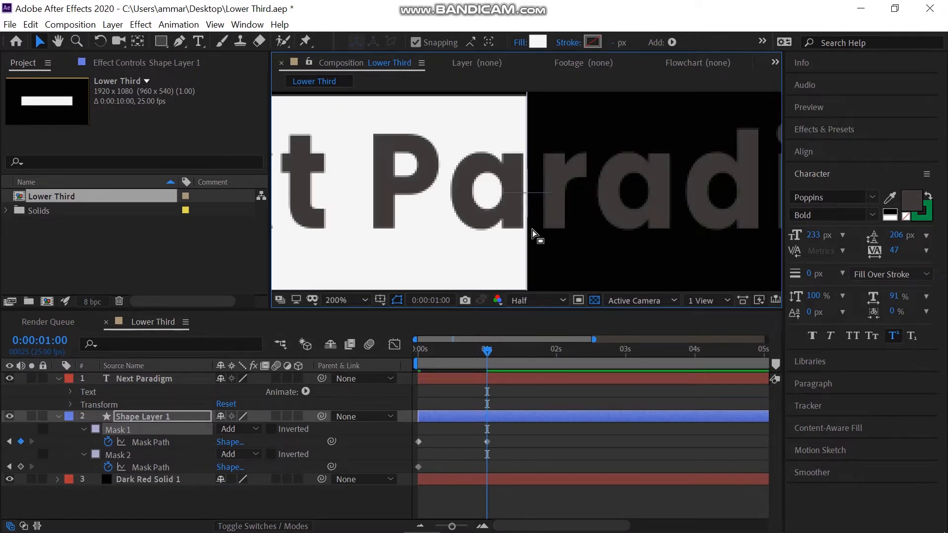
At 0:00:01:00, extend Mask 2's inner edge to meet Mask 1 at the composition's centre.
scroll(538, 235, "down", 2)
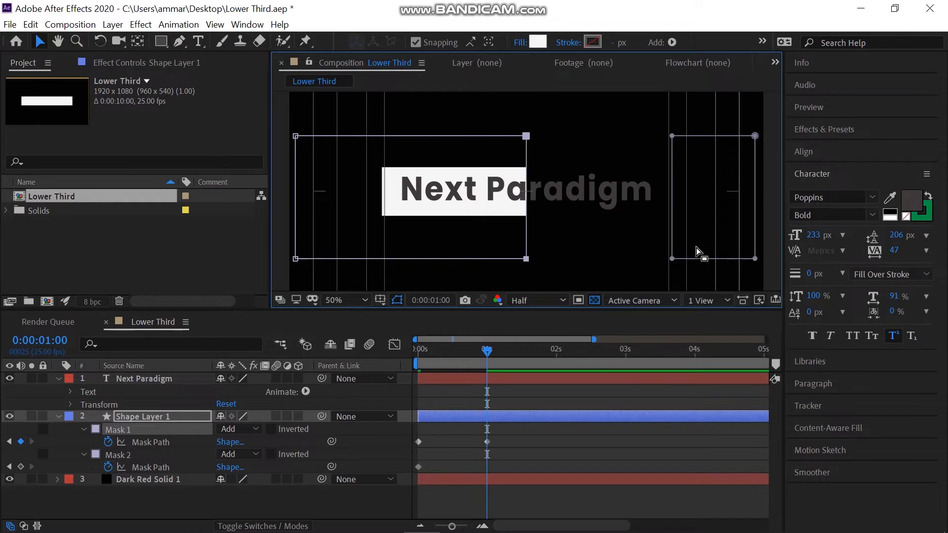
left_click(672, 259)
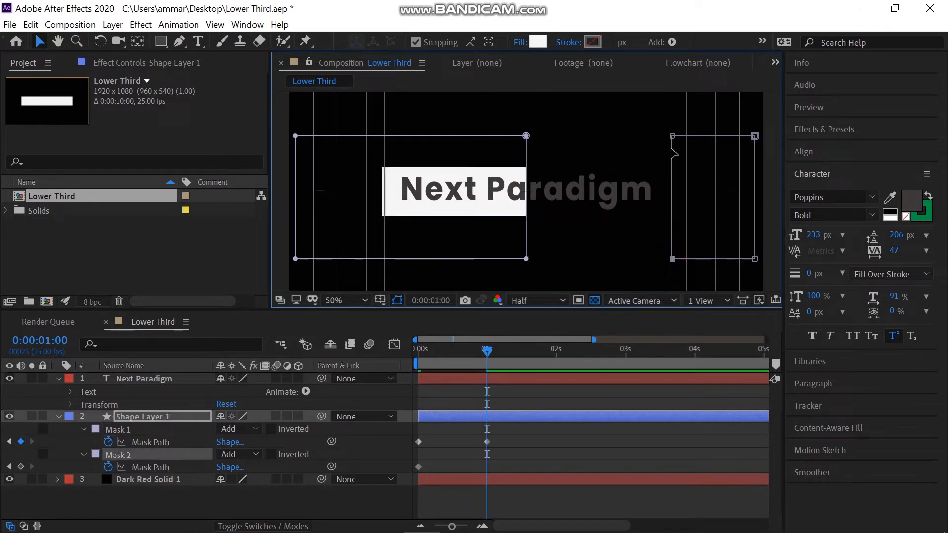
left_click_drag(673, 137, 525, 140)
scroll(528, 190, "up", 4)
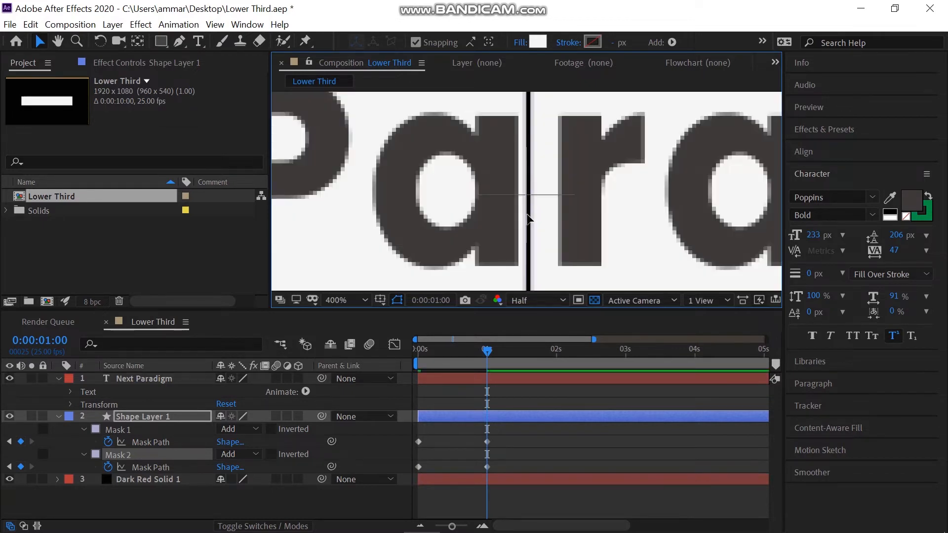
scroll(526, 187, "down", 4)
left_click_drag(528, 134, 528, 135)
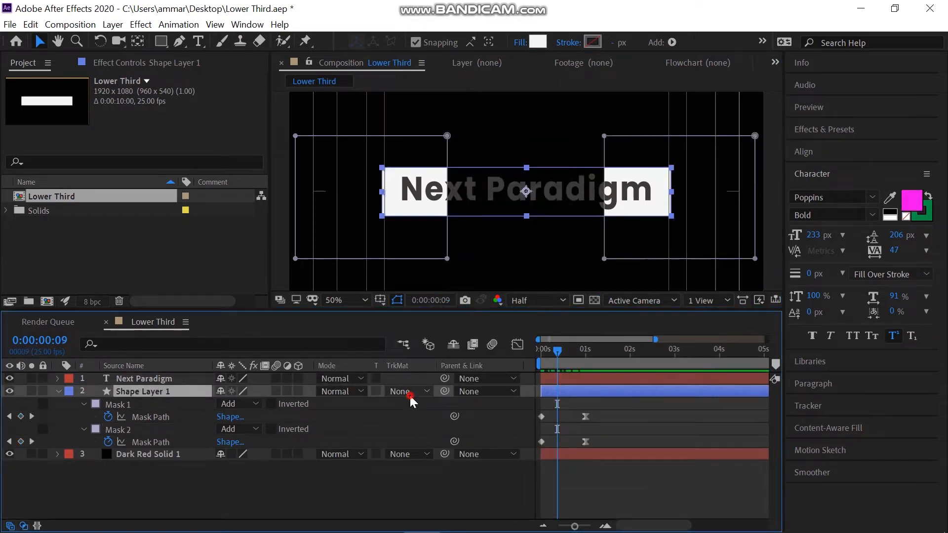
Set Shape Layer 1's track matte to Alpha using the Next Paradigm text and scrub through the first second of the reveal.
left_click(410, 395)
left_click(419, 424)
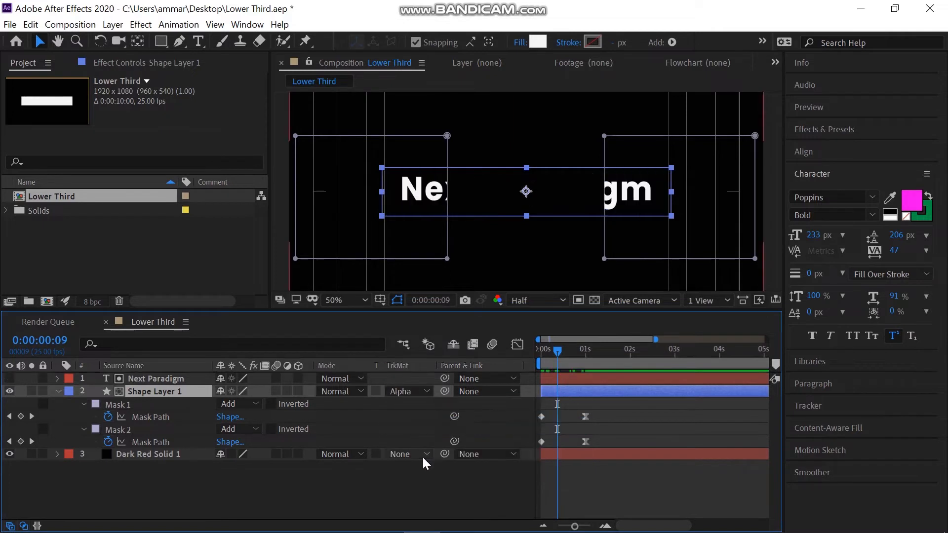
left_click(544, 349)
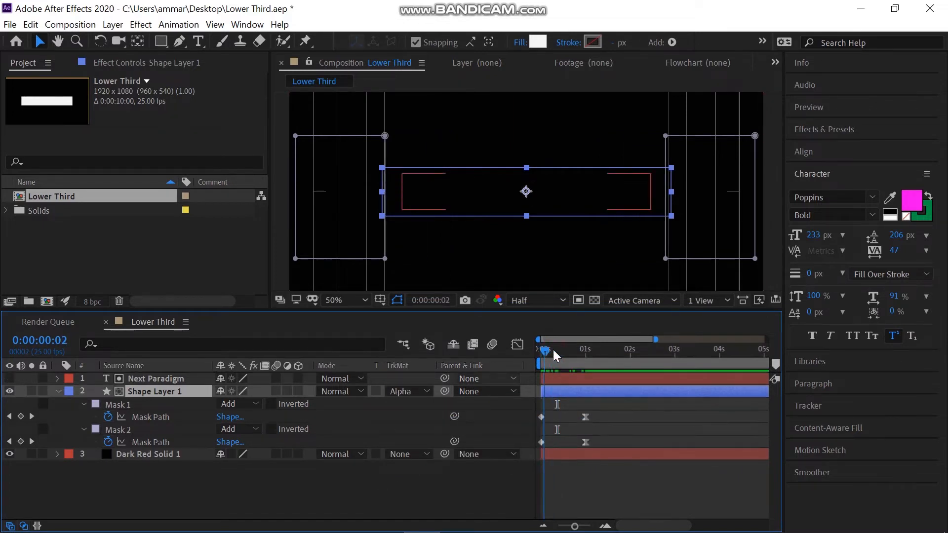
left_click_drag(553, 349, 584, 348)
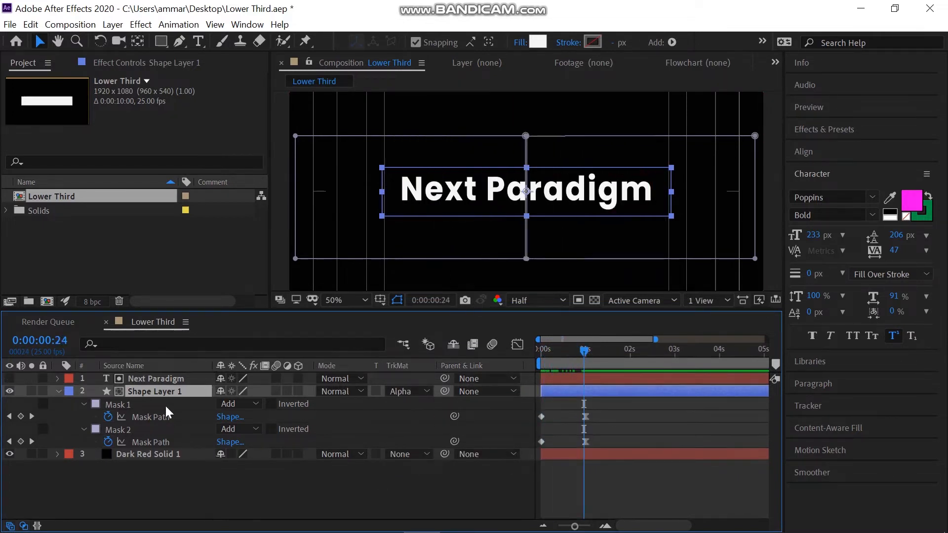
Duplicate Shape Layer 1, fill the copy with black and place it directly above Dark Red Solid 1.
key("ctrl+d")
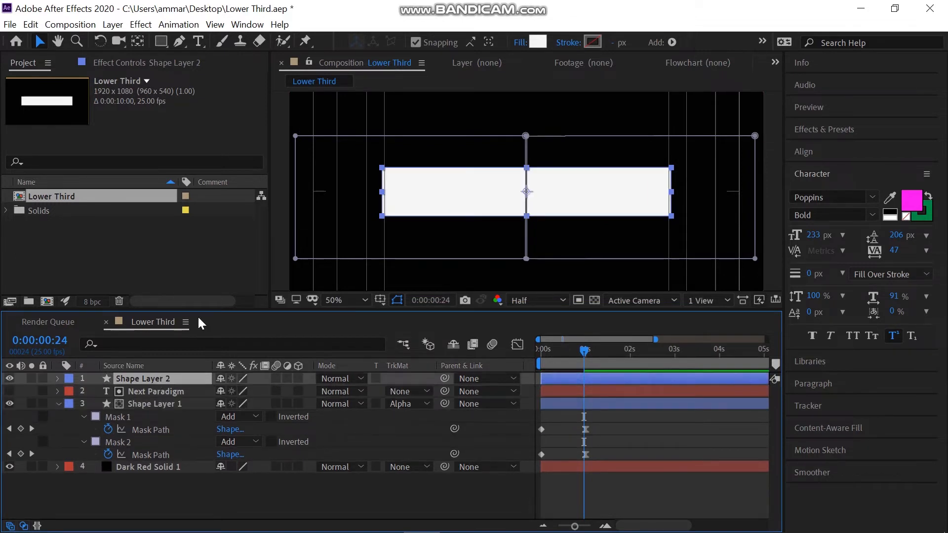
left_click(539, 42)
left_click_drag(454, 335, 311, 464)
left_click(641, 284)
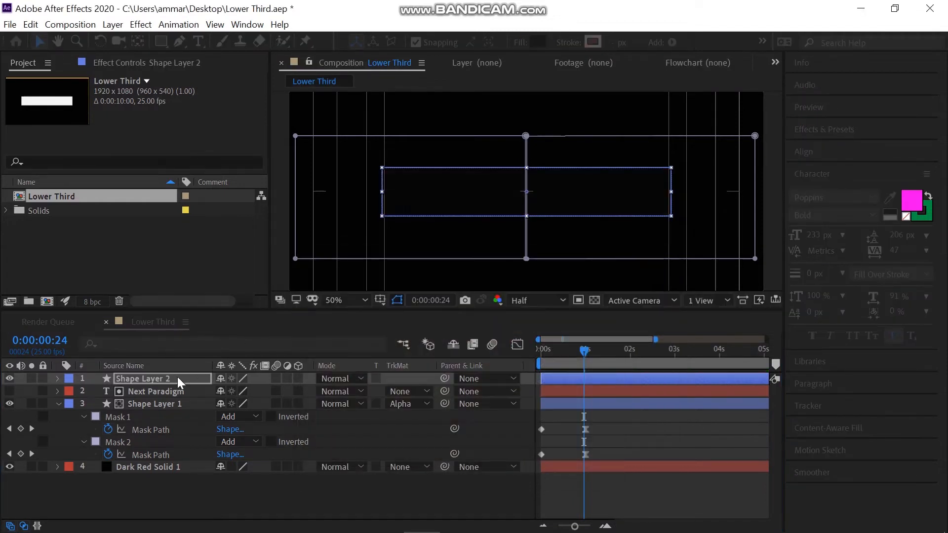
left_click_drag(142, 379, 165, 459)
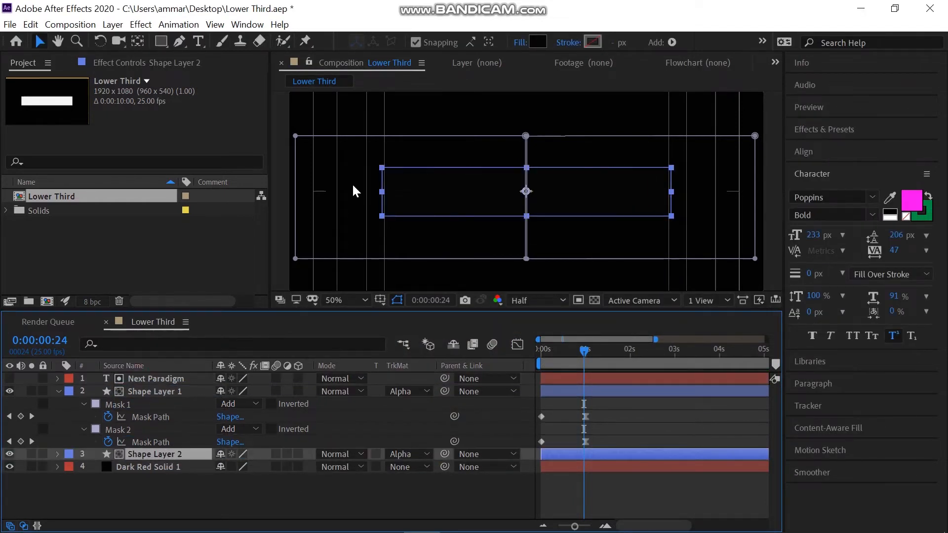
Set Shape Layer 2's fill colour to the near-white FBF6F6.
left_click(542, 45)
left_click_drag(375, 334, 315, 282)
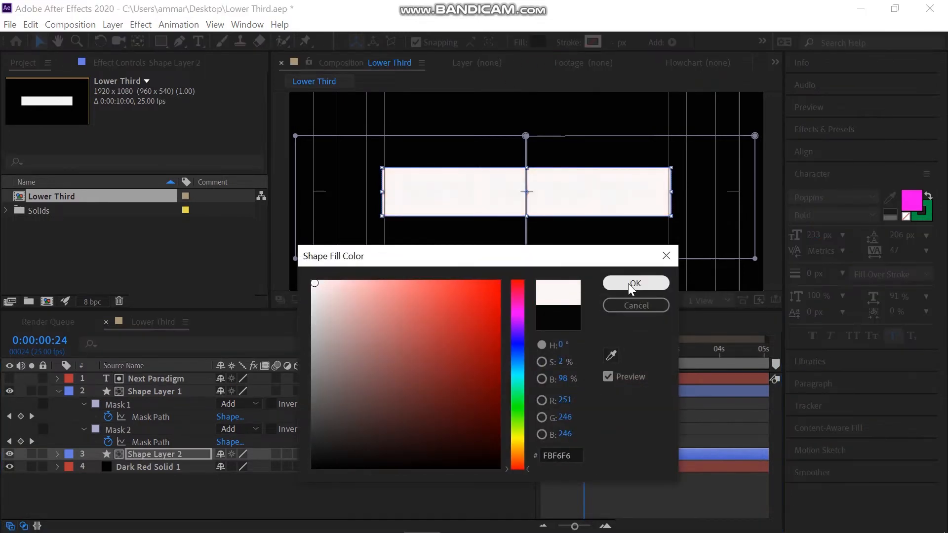
left_click(635, 283)
Set Shape Layer 2's track matte to None and shift Next Paradigm and Shape Layer 1 to start at about 0:00:00:17.
left_click(144, 391)
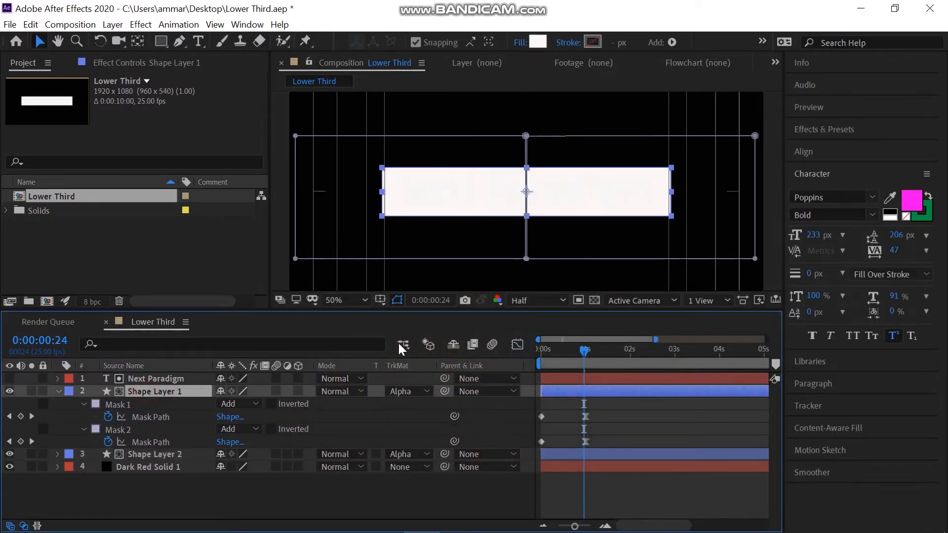
left_click_drag(584, 350, 556, 353)
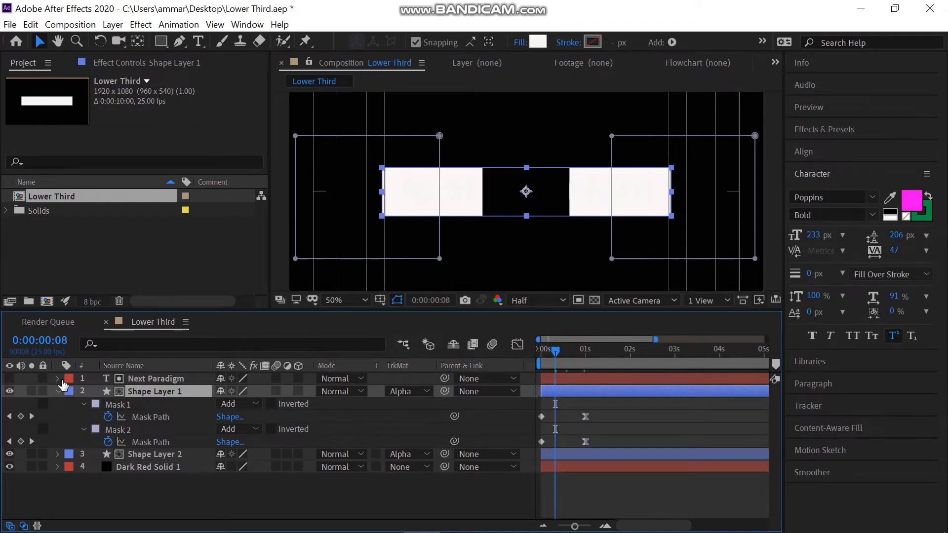
left_click(426, 454)
left_click(431, 375)
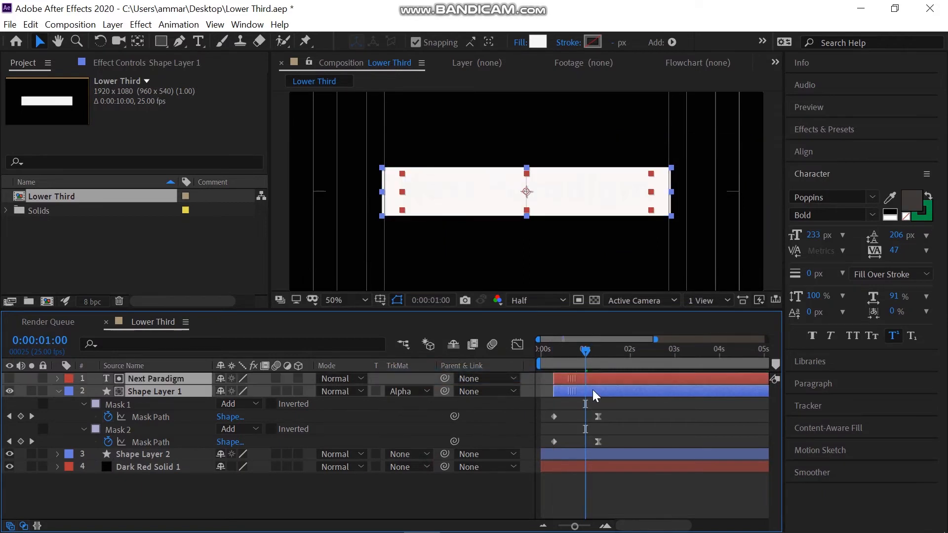
left_click_drag(593, 391, 590, 389)
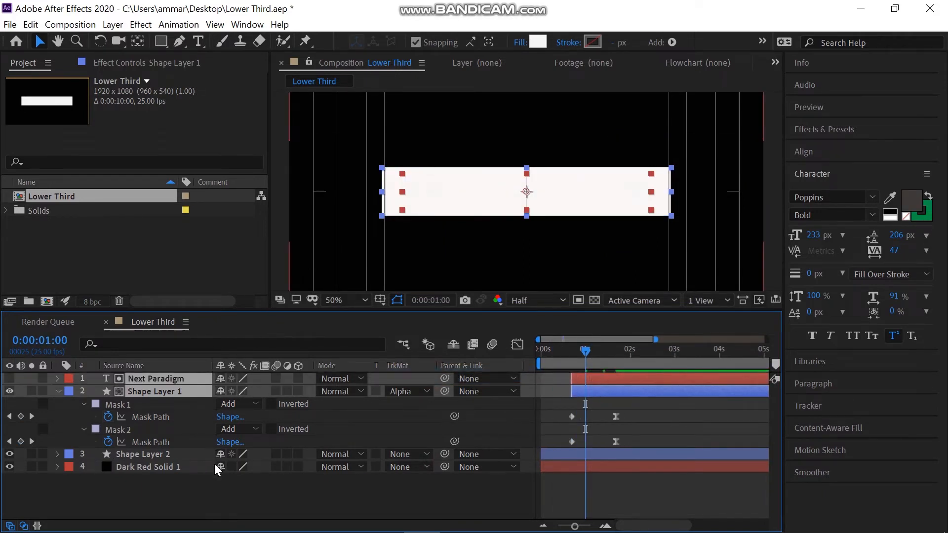
Change Shape Layer 1's fill colour to a bright magenta pink.
left_click(176, 393)
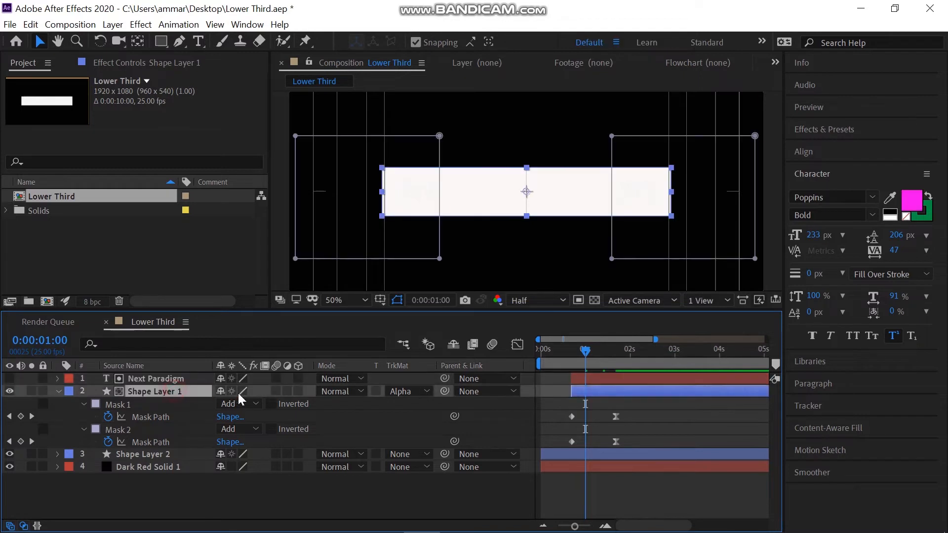
left_click(537, 42)
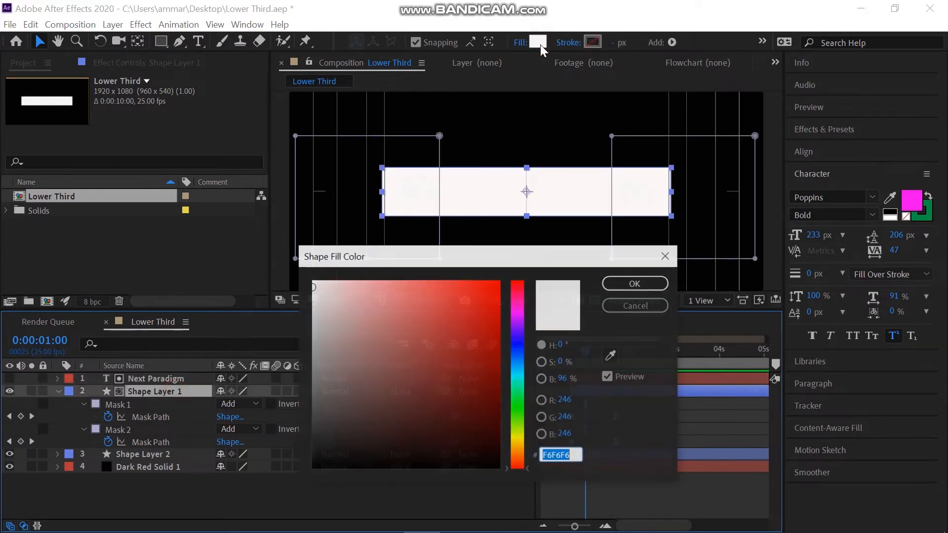
left_click(522, 310)
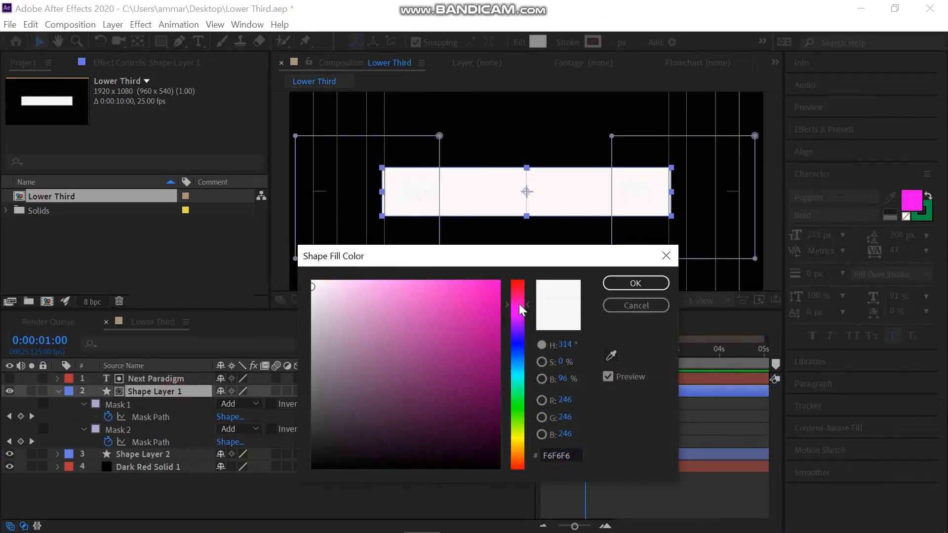
left_click(486, 296)
left_click(635, 283)
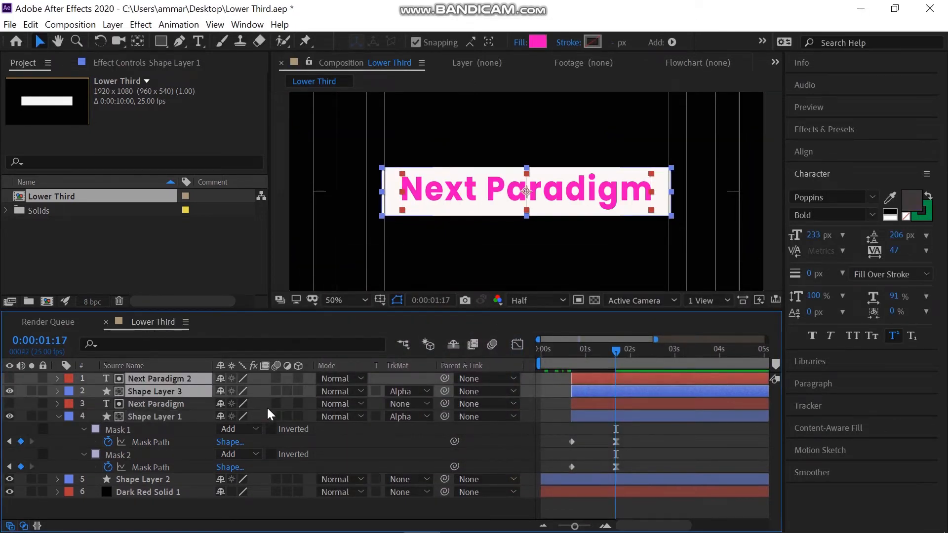
Set Shape Layer 3's fill colour to the dark shade 262225.
left_click(267, 407)
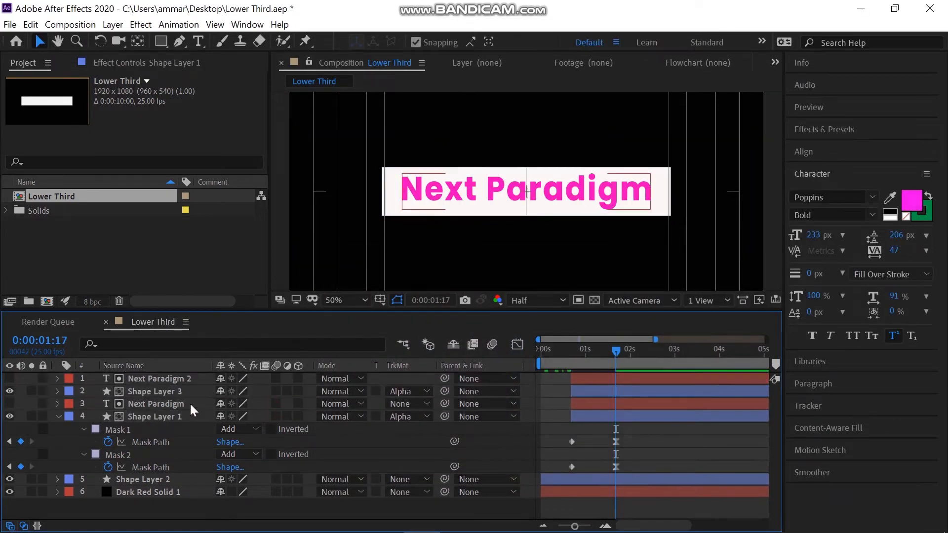
left_click(159, 391)
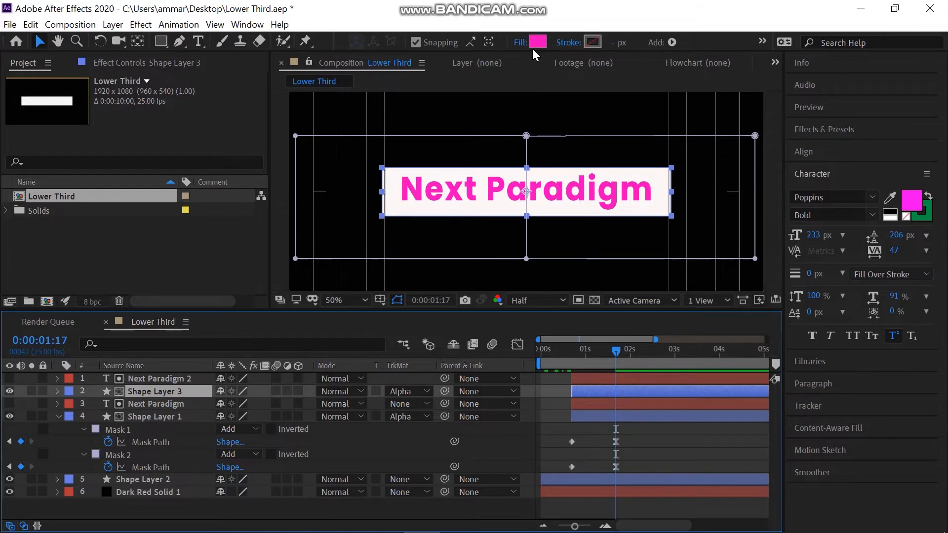
left_click(532, 44)
left_click_drag(423, 364, 332, 439)
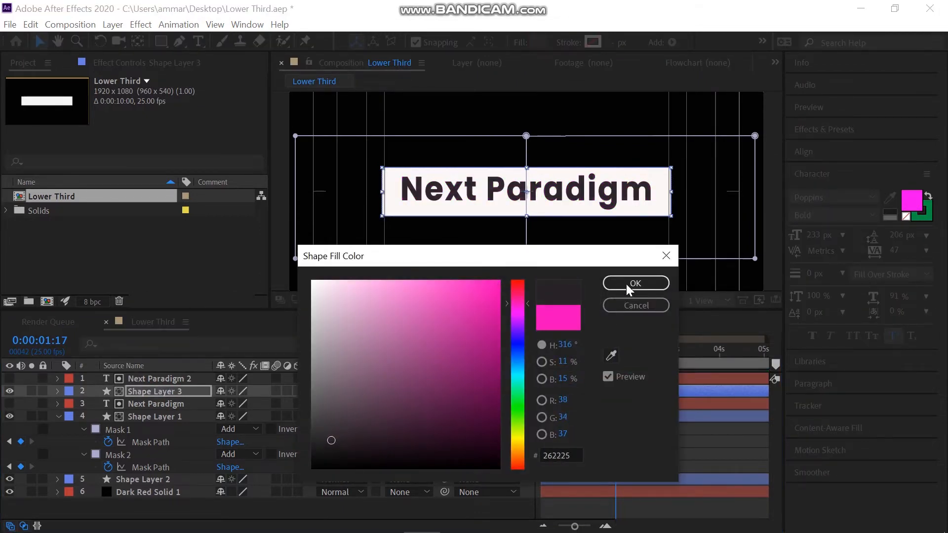
left_click(626, 283)
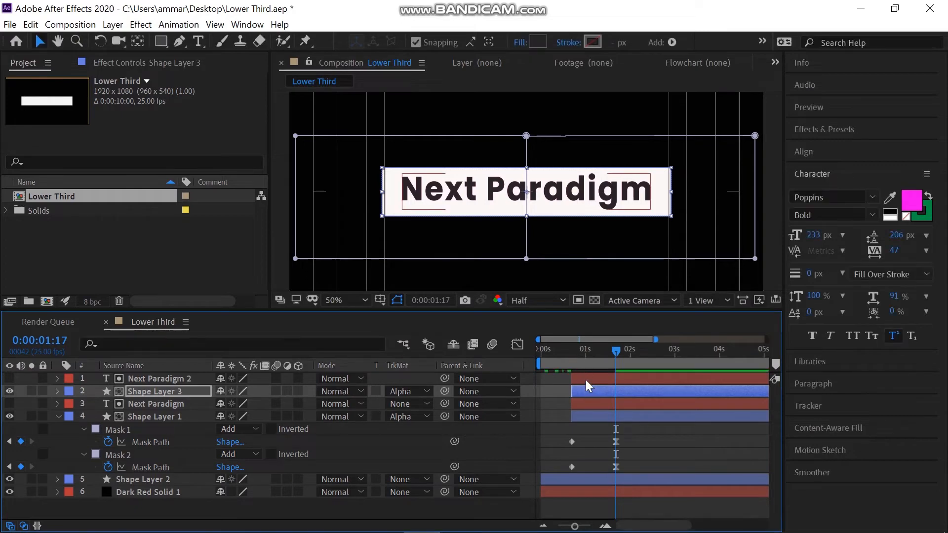
Delay Next Paradigm 2 and Shape Layer 3 together to start at about 1.6 seconds and preview the text's colour change.
left_click(586, 381, "ctrl")
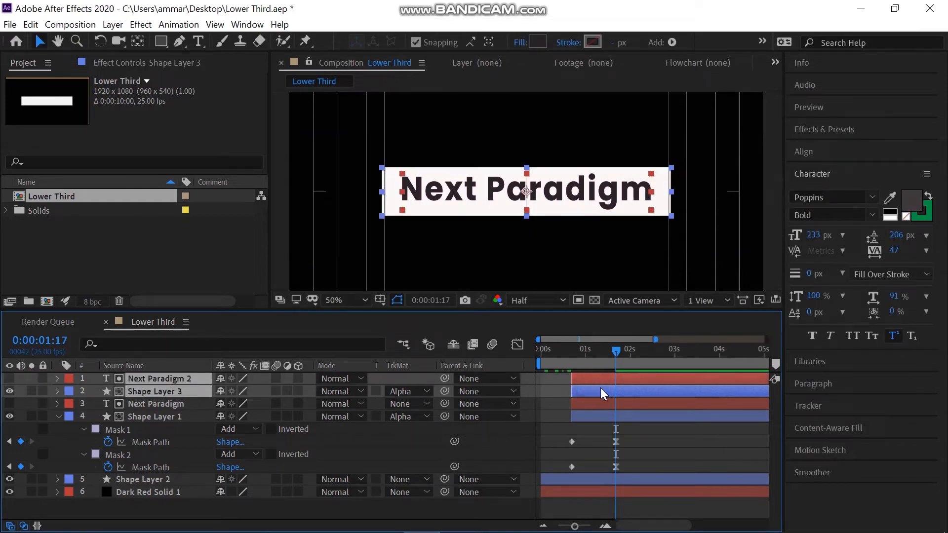
left_click_drag(600, 387, 630, 383)
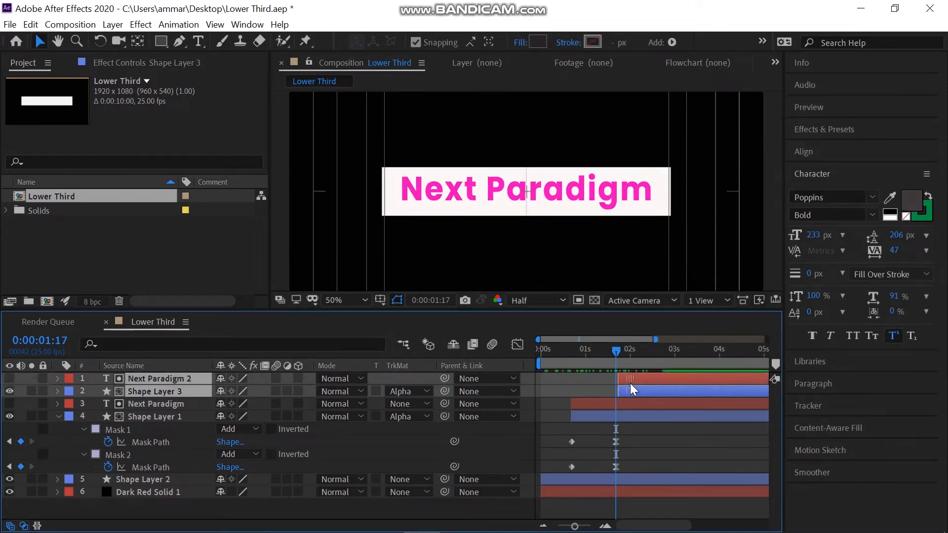
left_click(546, 351)
key("space")
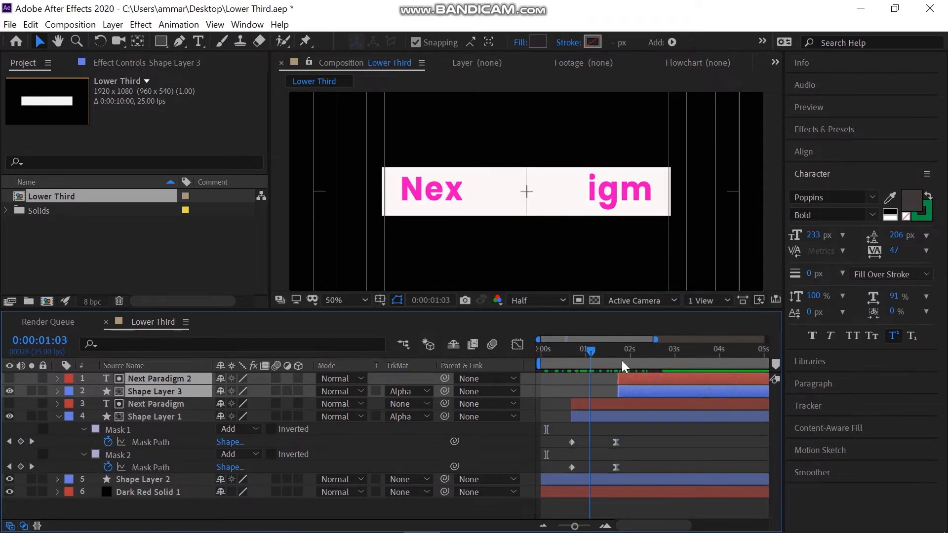
left_click_drag(622, 360, 665, 365)
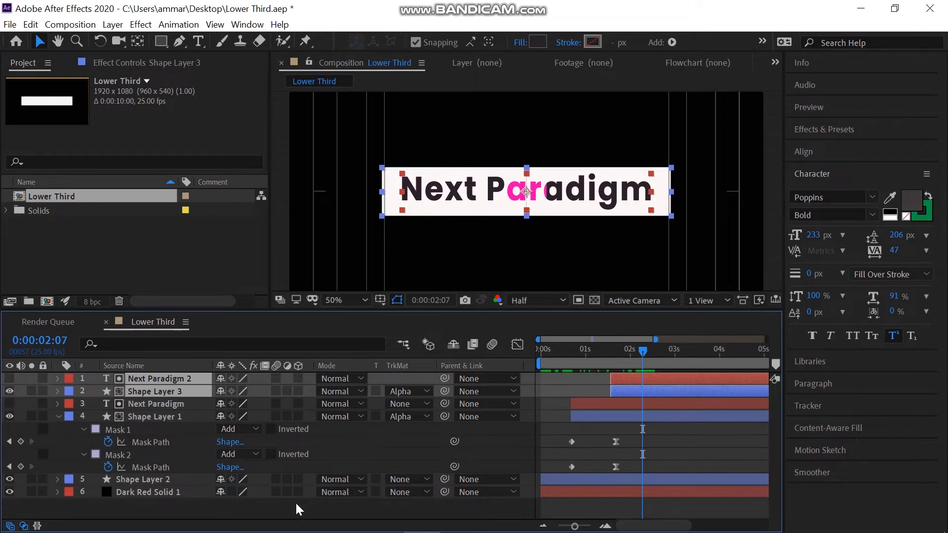
Duplicate Shape Layer 2 and move the copy to the top of the layer stack.
left_click(295, 502)
left_click(147, 480)
key("ctrl+d")
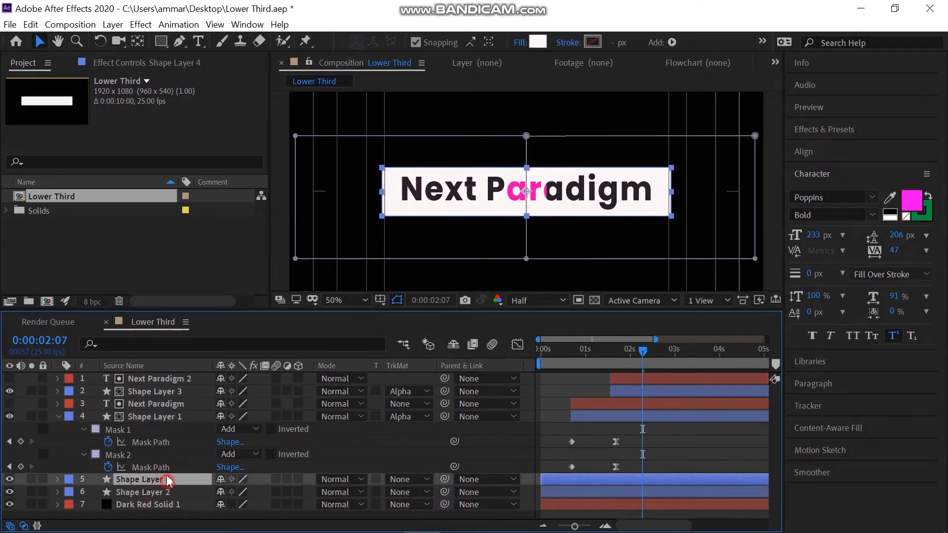
left_click_drag(168, 480, 189, 383)
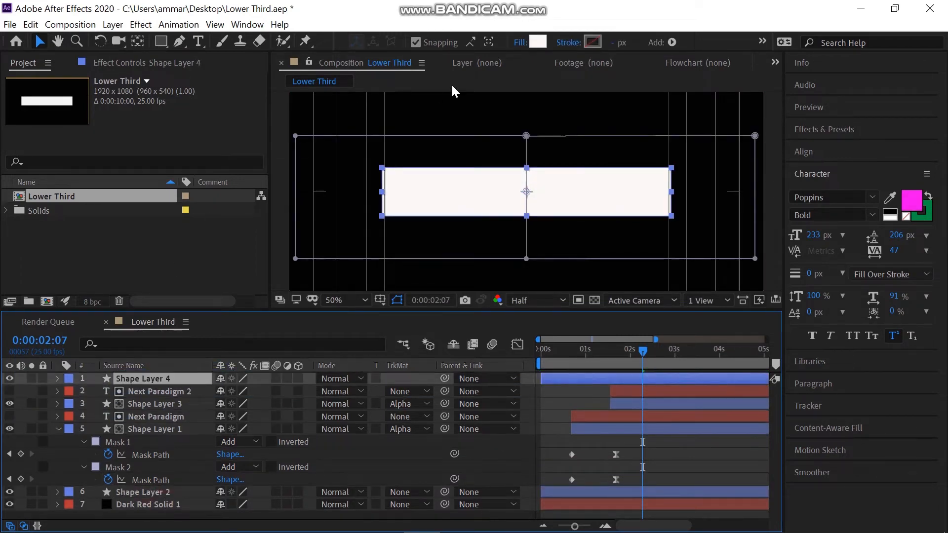
Fill Shape Layer 4 with the magenta pink FF1DB5 sampled from the Next Paradigm text, hiding the layer while sampling.
left_click(537, 42)
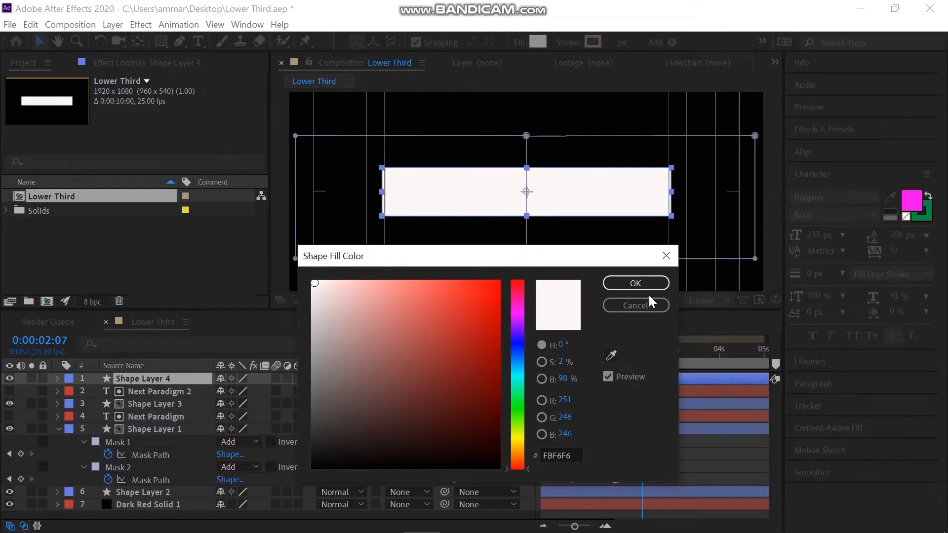
left_click(650, 304)
left_click(9, 379)
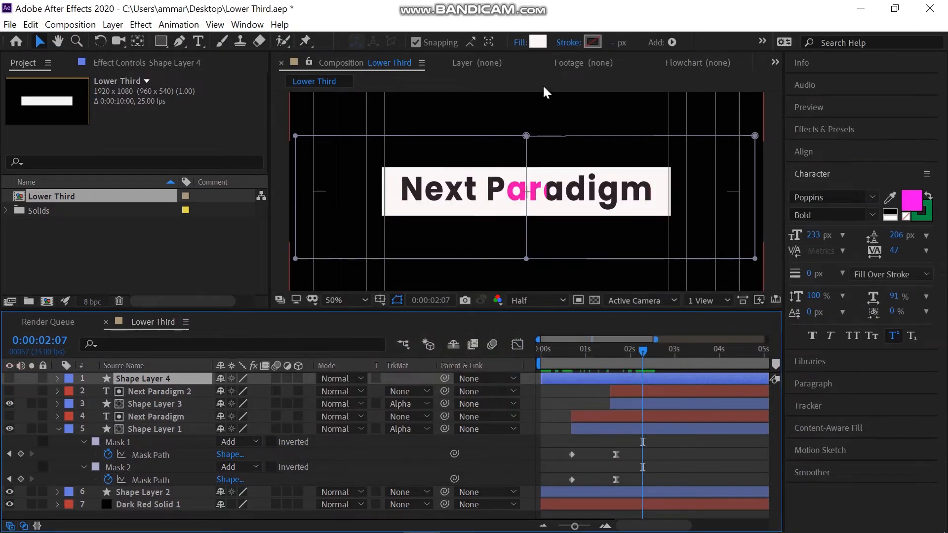
left_click(537, 42)
left_click(611, 355)
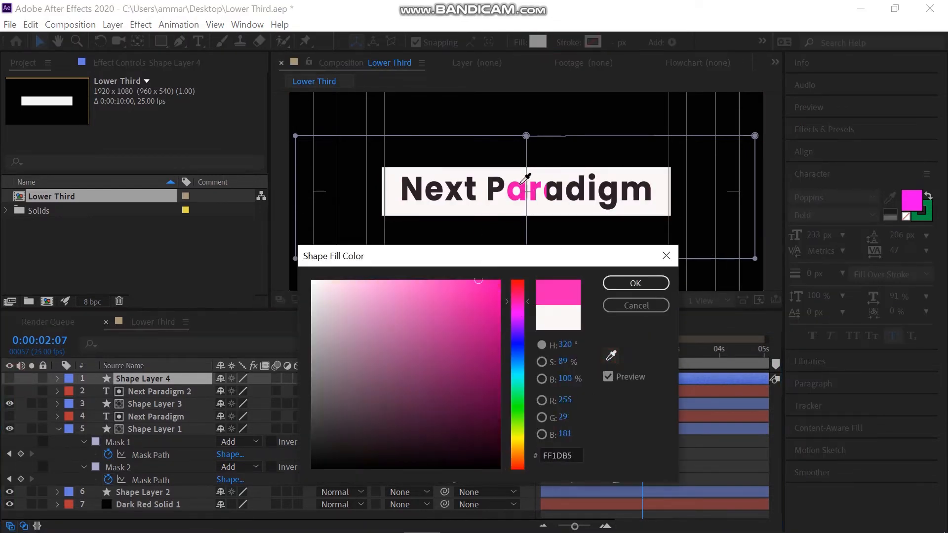
left_click(525, 181)
left_click(634, 282)
left_click(9, 378)
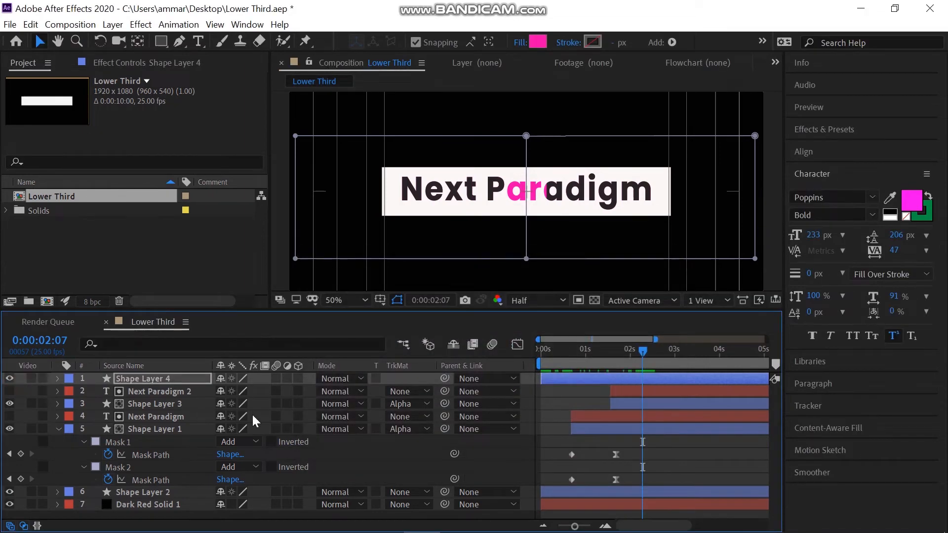
Collapse both of Shape Layer 4's mask paths onto the vertical centre line at their 0:00:01:00 keyframes.
left_click(172, 378)
key("m")
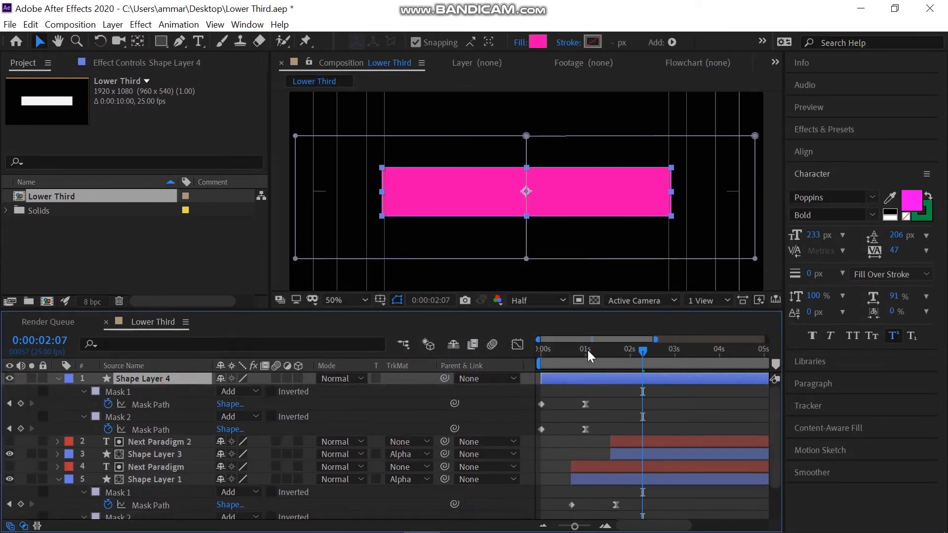
mouse_move(587, 351)
left_mouse_down()
mouse_move(596, 352)
mouse_move(585, 352)
left_mouse_up()
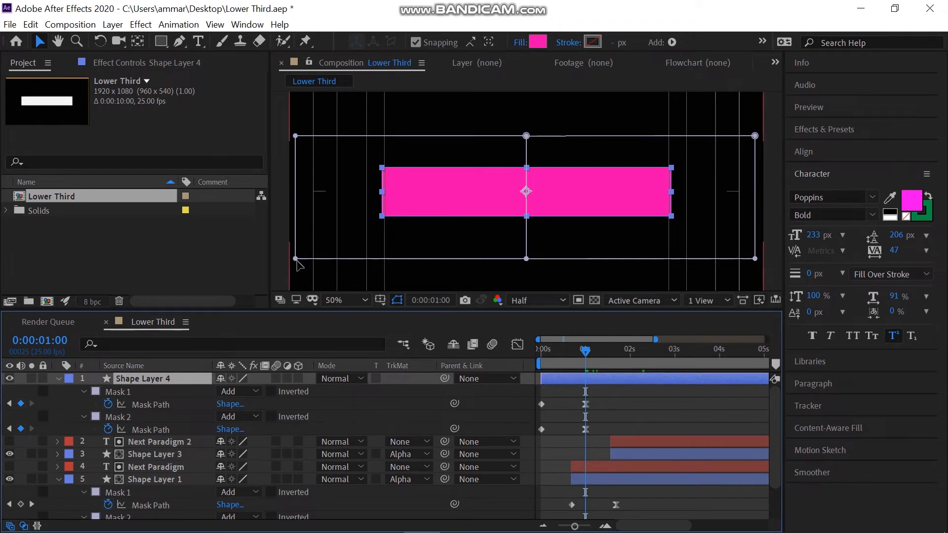
left_click(296, 259)
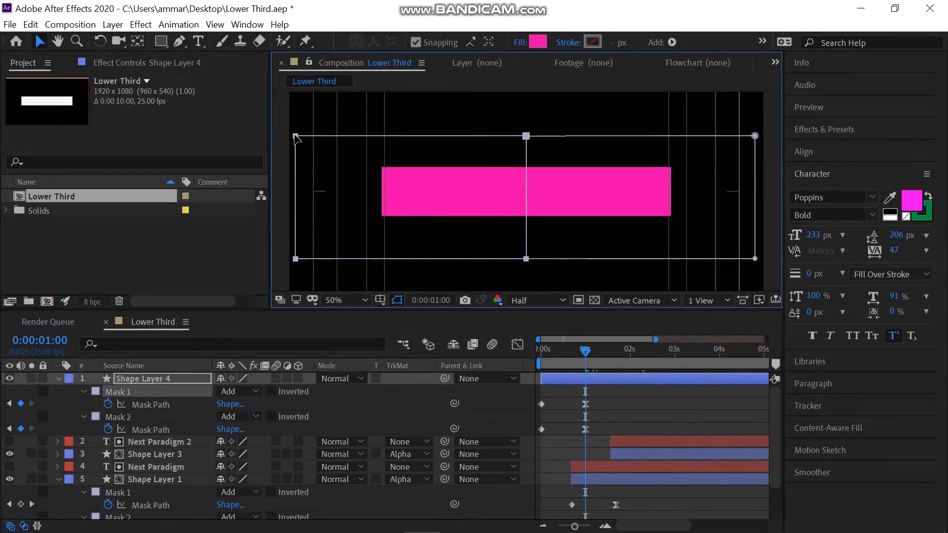
left_click_drag(296, 136, 526, 138)
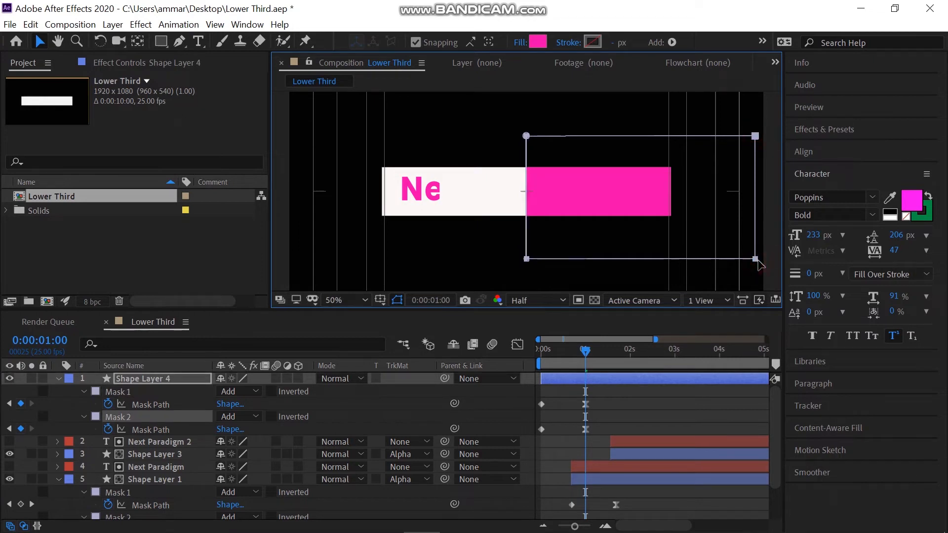
left_click_drag(704, 266, 529, 260)
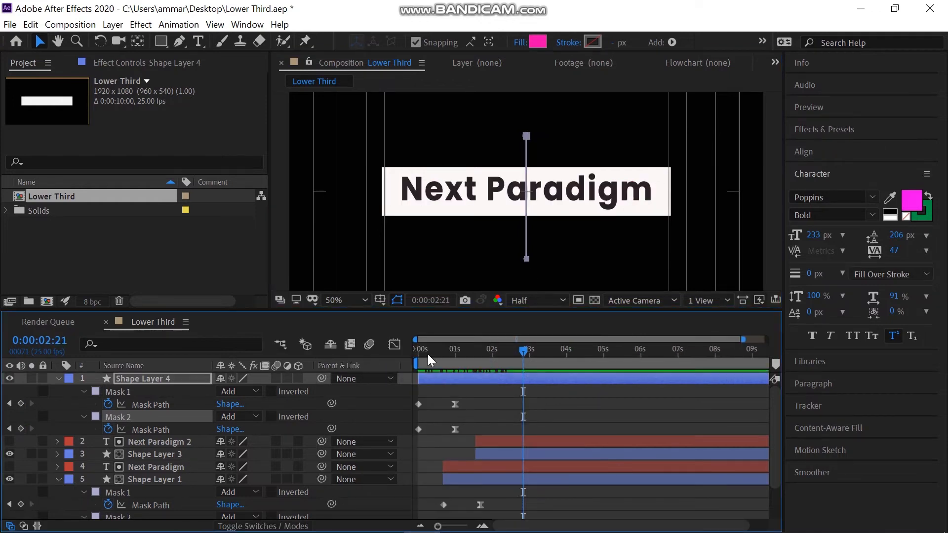
Delay Shape Layer 4 to start at 1 second, and cut away the part of it after 0:00:02:17.
left_click_drag(423, 349, 532, 377)
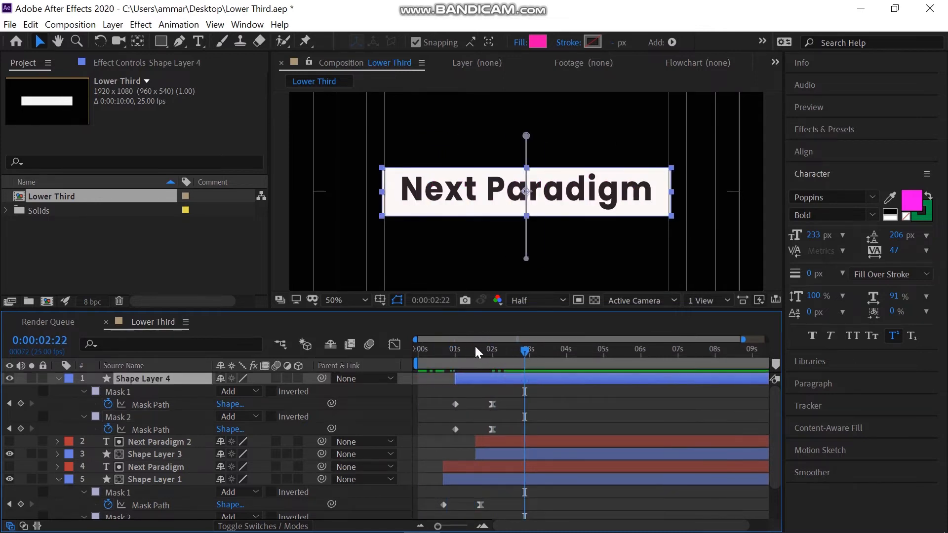
left_click_drag(475, 349, 517, 355)
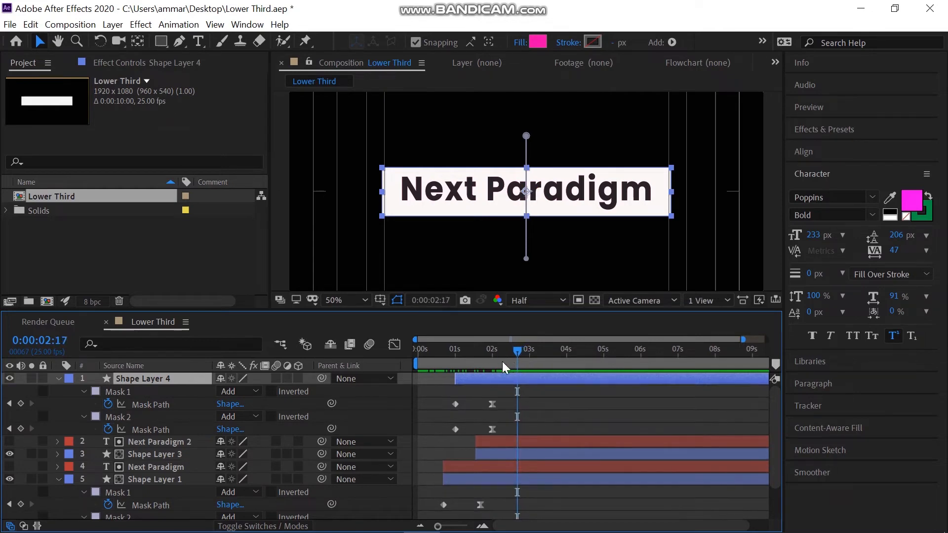
key("ctrl+shift+d")
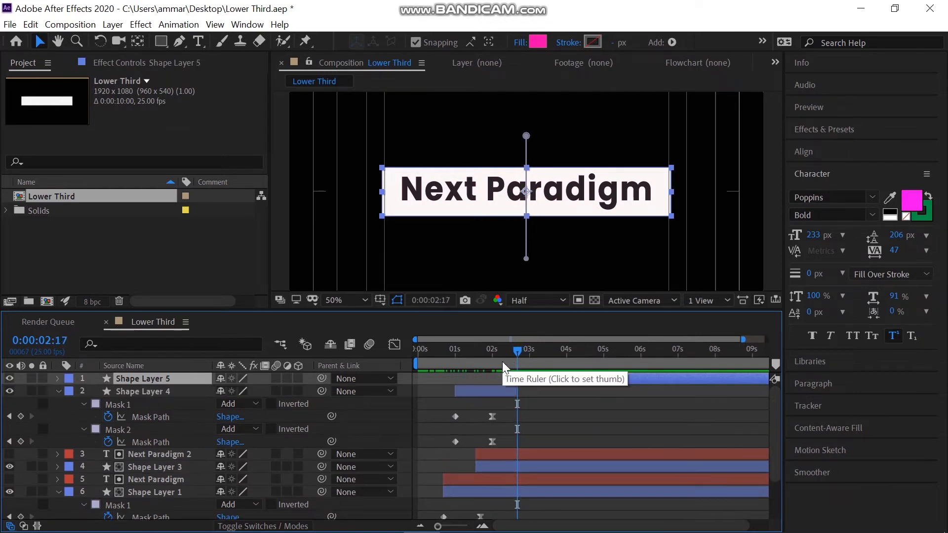
key("Delete")
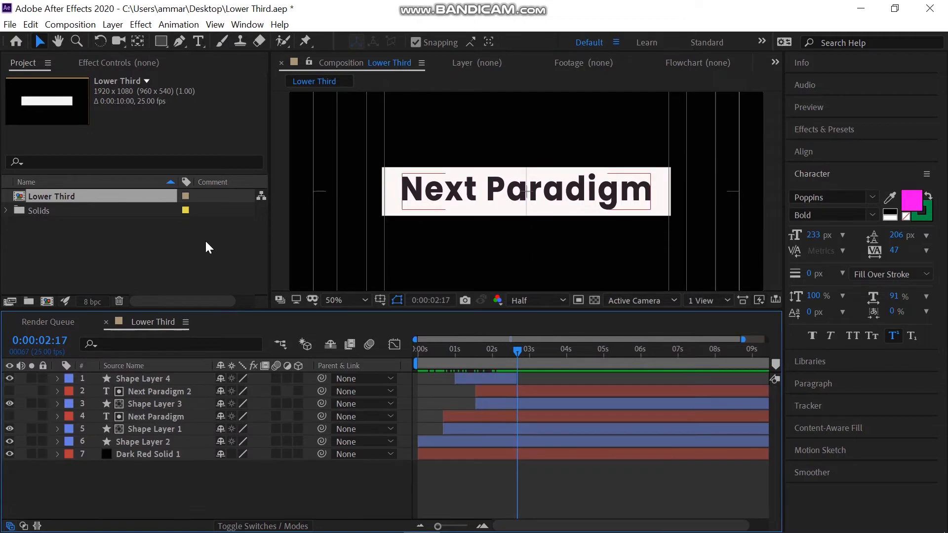
Add a new text layer reading "Subscribe Now" over the lower part of the white bar.
key("ctrl+t")
left_click(411, 222)
type("Subscr")
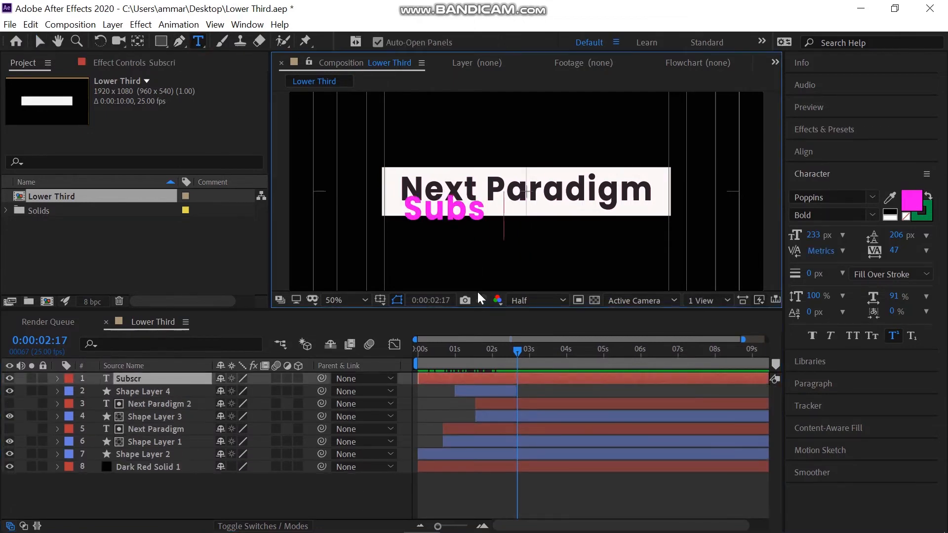
type("ibe Now")
key("Escape")
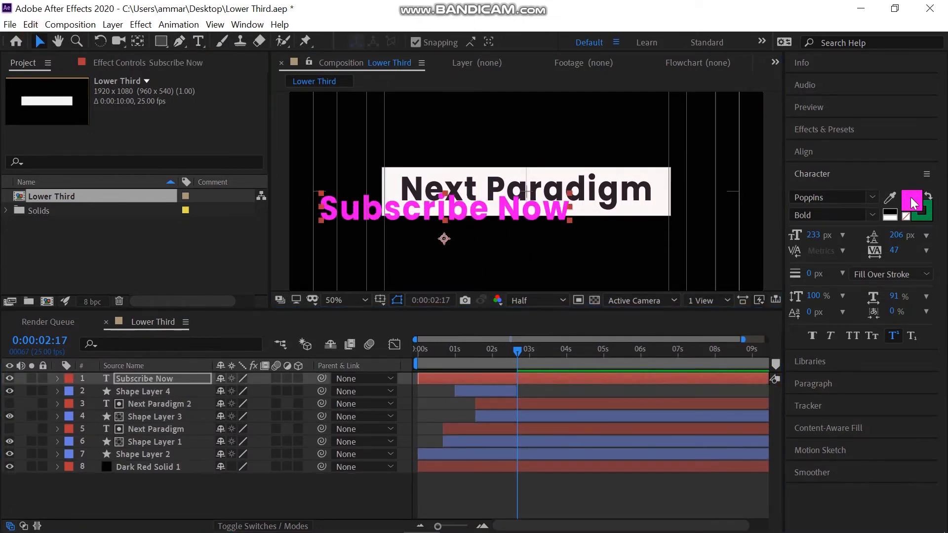
Set the Subscribe Now text's colour to the dark shade 262225.
left_click(912, 202)
type("262225")
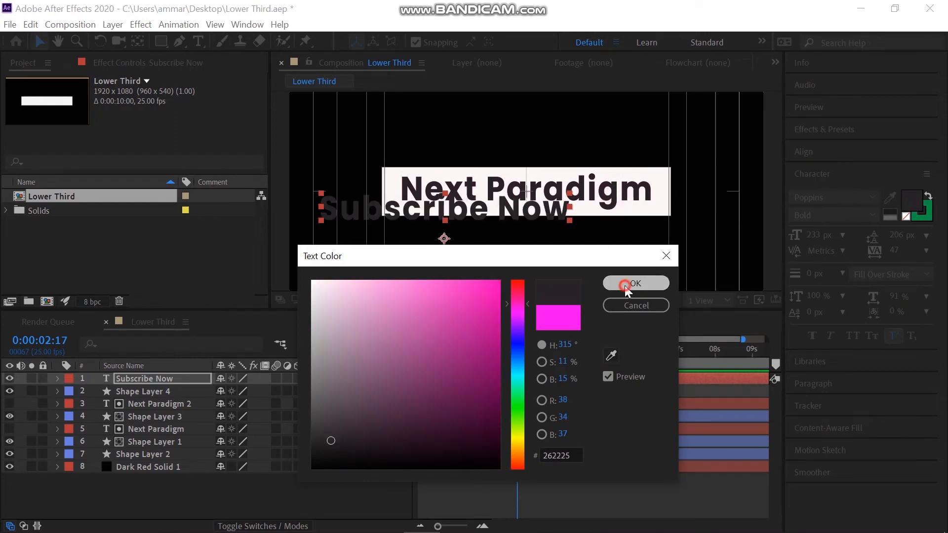
left_click(625, 286)
Change the Subscribe Now text's colour to white and its Poppins font style to Regular.
left_click(907, 200)
left_click_drag(421, 310, 311, 280)
left_click(645, 288)
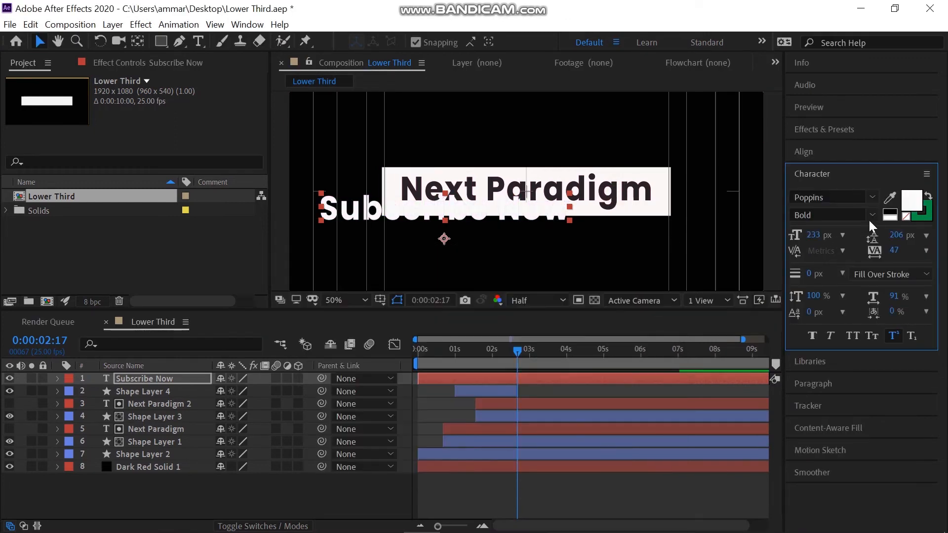
left_click(872, 215)
left_click(816, 306)
left_click(829, 216)
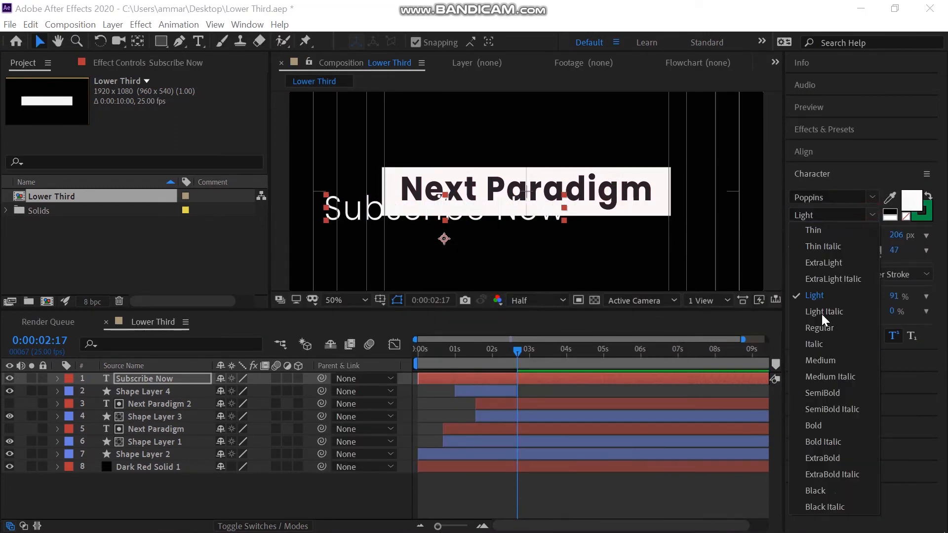
left_click(820, 328)
Centre the Subscribe Now text horizontally and vertically in the composition, and move its layer below Shape Layer 2.
left_click(183, 381)
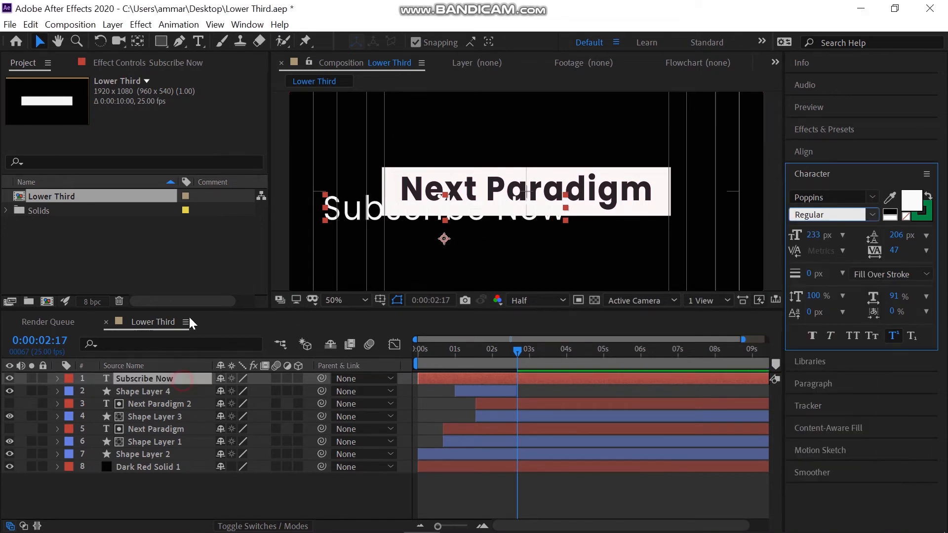
left_click(138, 41)
left_click(819, 157)
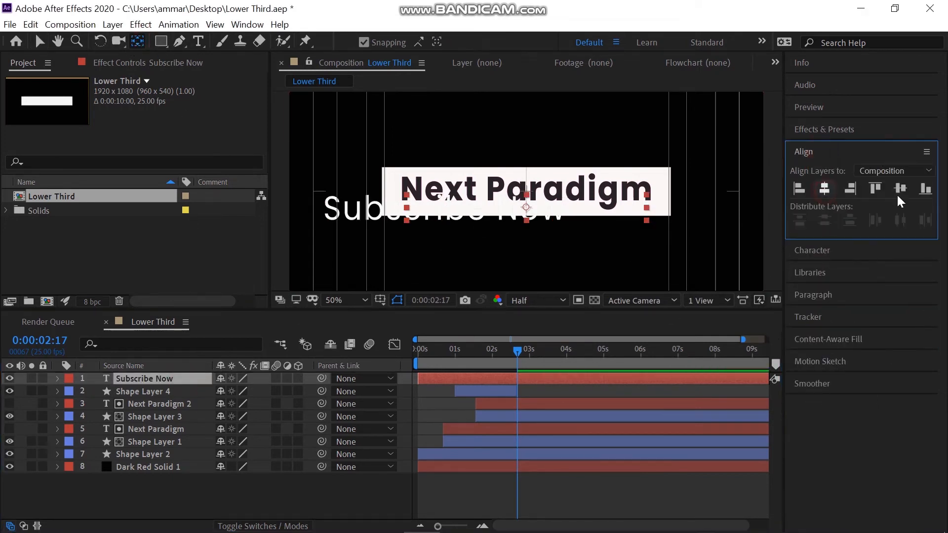
left_click(824, 188)
left_click(900, 188)
left_click_drag(148, 379, 236, 445)
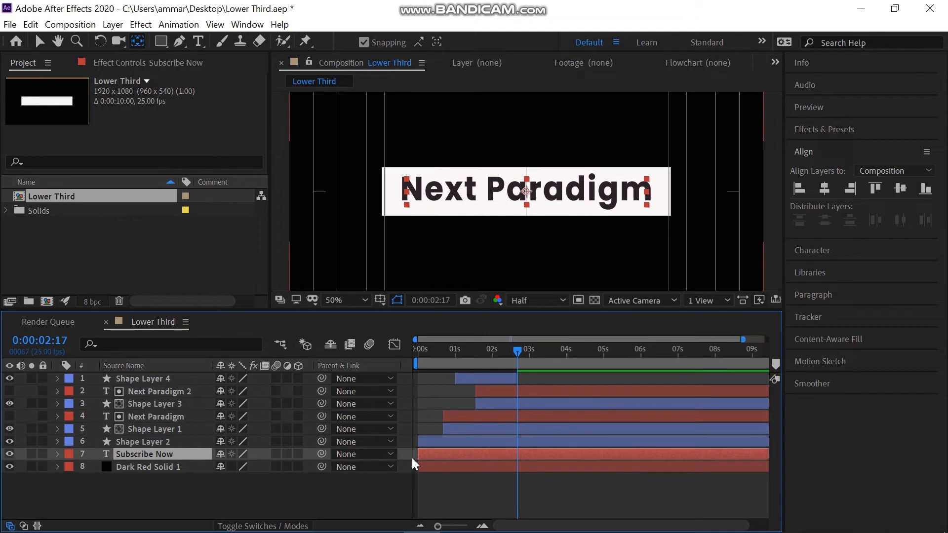
Delay the Subscribe Now layer to start at 0:00:01:23.
mouse_move(487, 353)
left_mouse_down()
mouse_move(462, 352)
mouse_move(489, 351)
left_mouse_up()
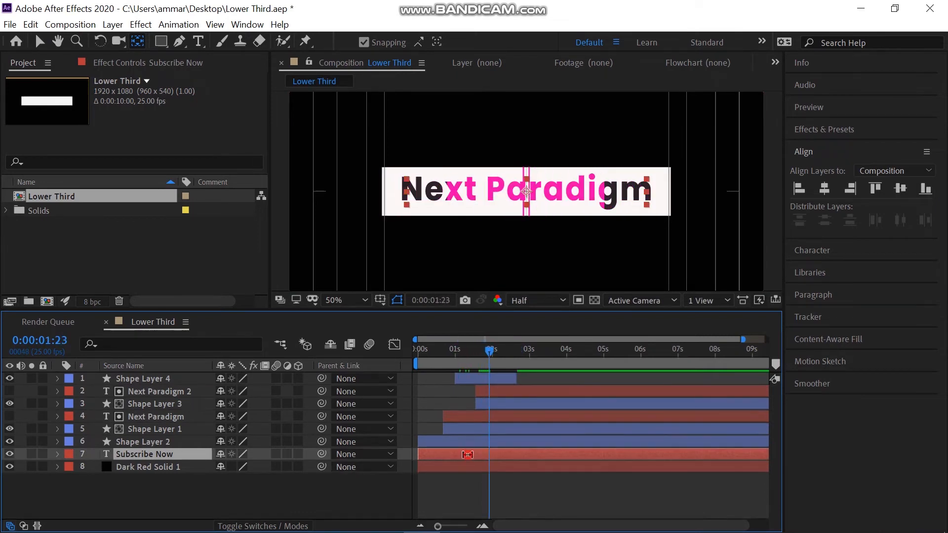
left_click(40, 44)
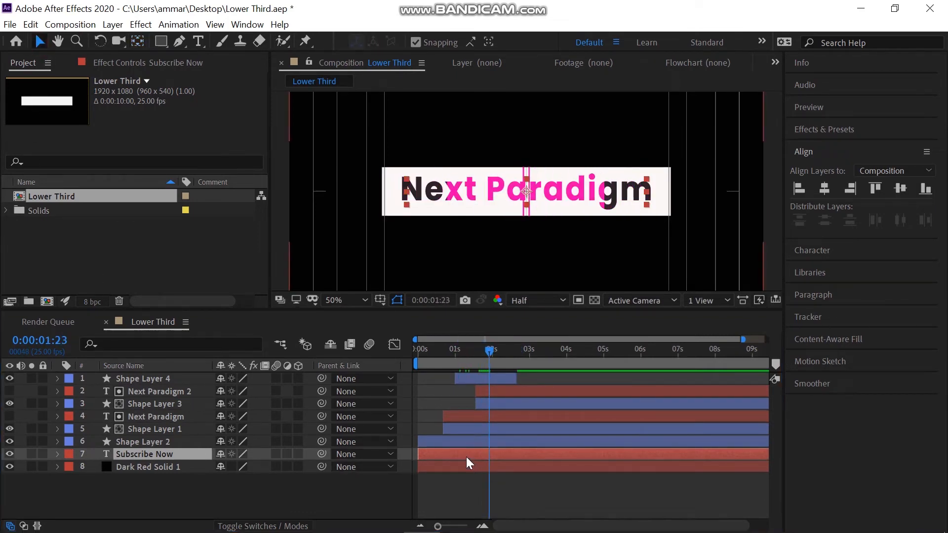
left_click_drag(466, 457, 525, 458)
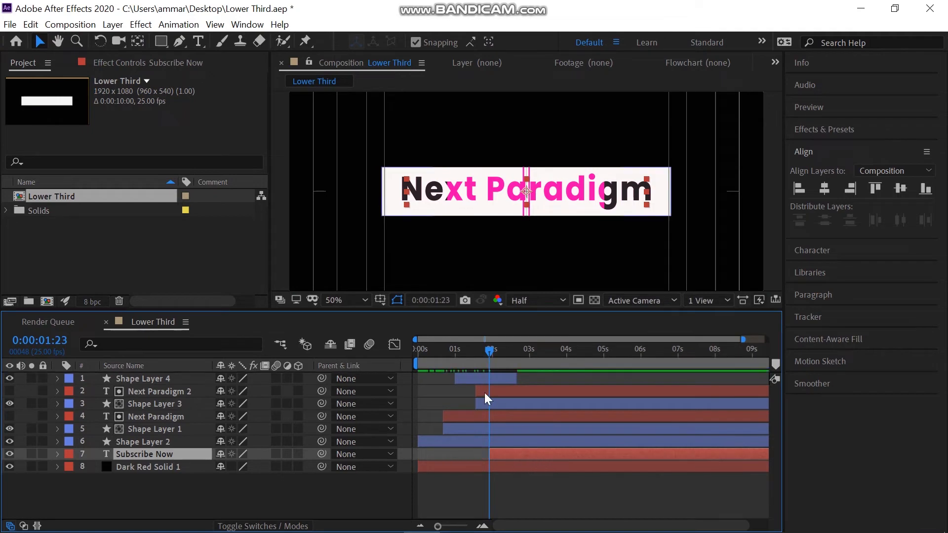
Keyframe Subscribe Now's position at 0:00:01:23, and lower the text to 960, 703 at 0:00:03:00 so it slides from behind the bar.
key("p")
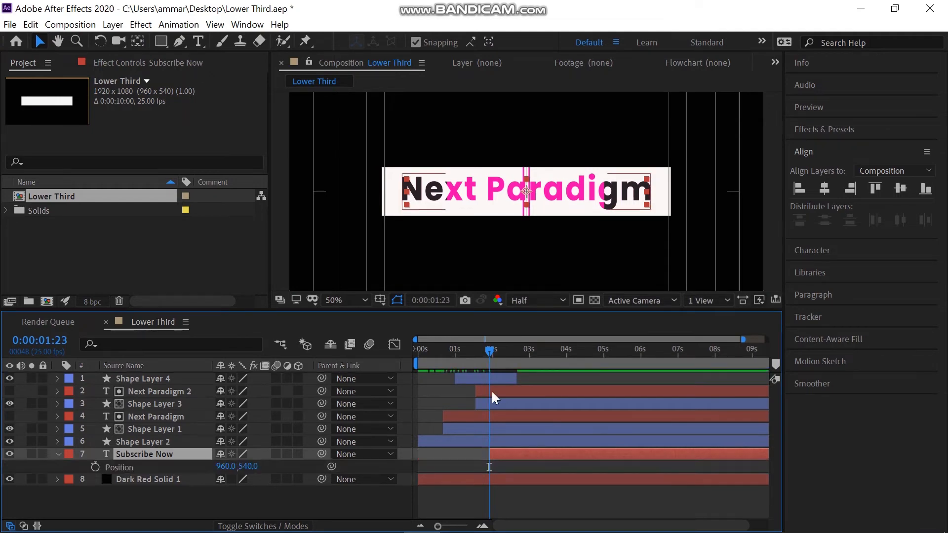
left_click(96, 467)
left_click(529, 352)
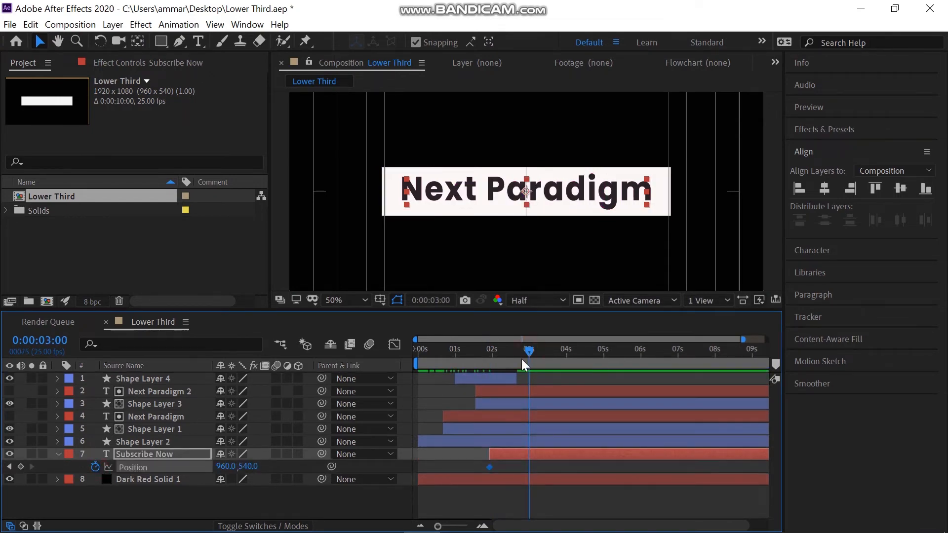
left_click_drag(253, 467, 369, 472)
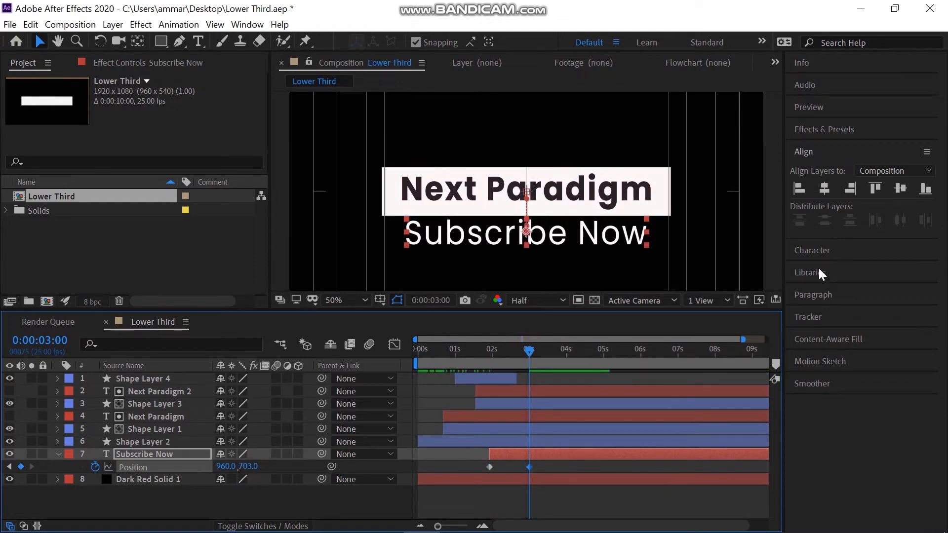
Set the Subscribe Now text's font size to 159 px.
left_click(817, 251)
left_click_drag(817, 241, 784, 238)
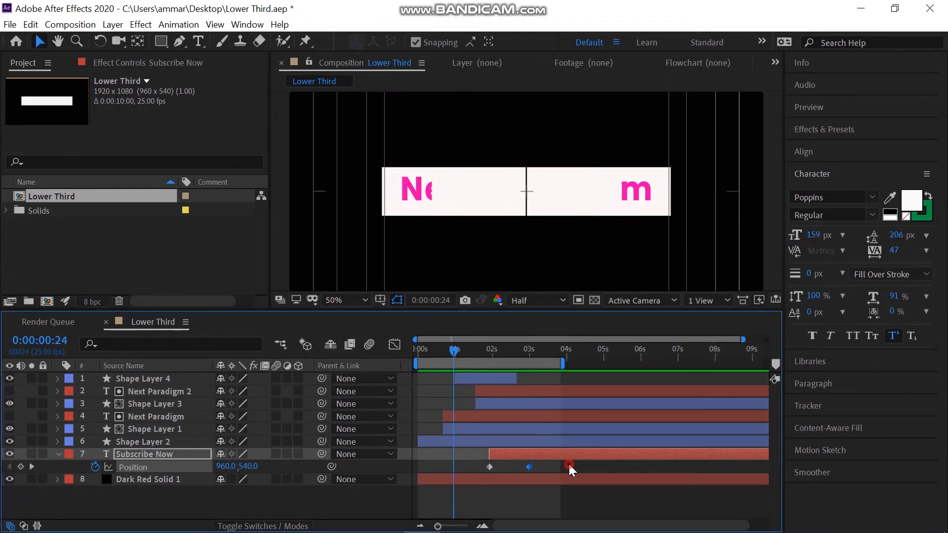
Apply Easy Ease to Subscribe Now's final position keyframe and preview the lower-third animation.
left_click_drag(568, 463, 524, 473)
key("F9")
left_click(425, 354)
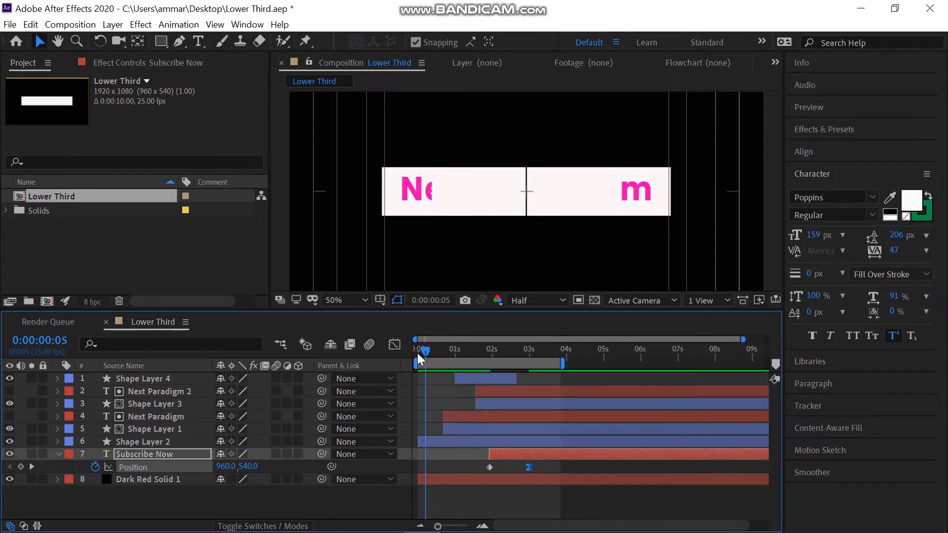
key("space")
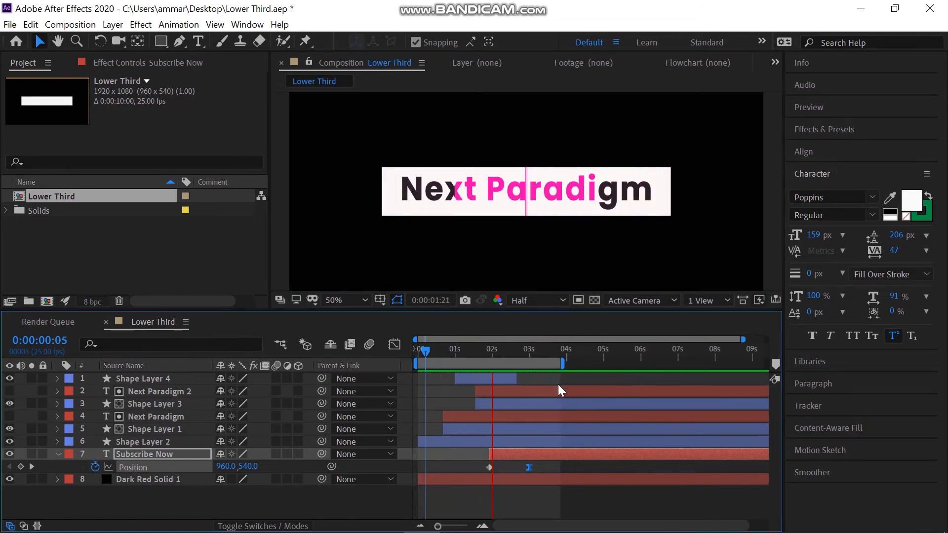
key("space")
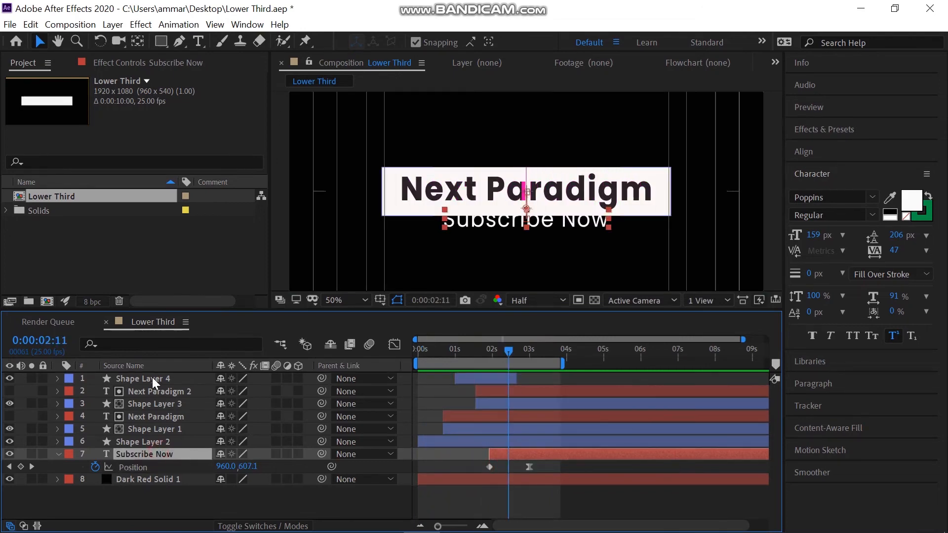
Pre-compose the layers from Shape Layer 4 through Subscribe Now as "First", and go to the 3-second mark.
left_click(152, 377, "shift")
right_click(153, 377)
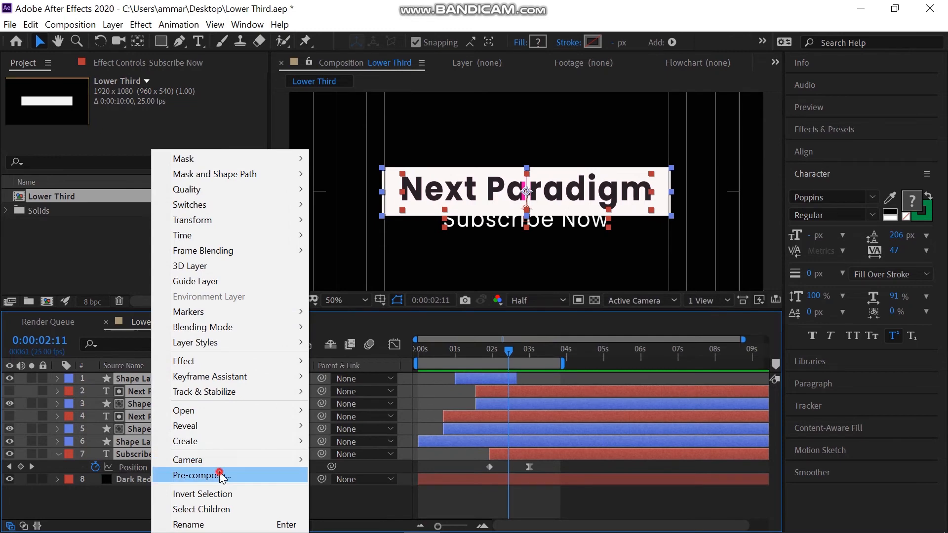
left_click(221, 475)
type("First")
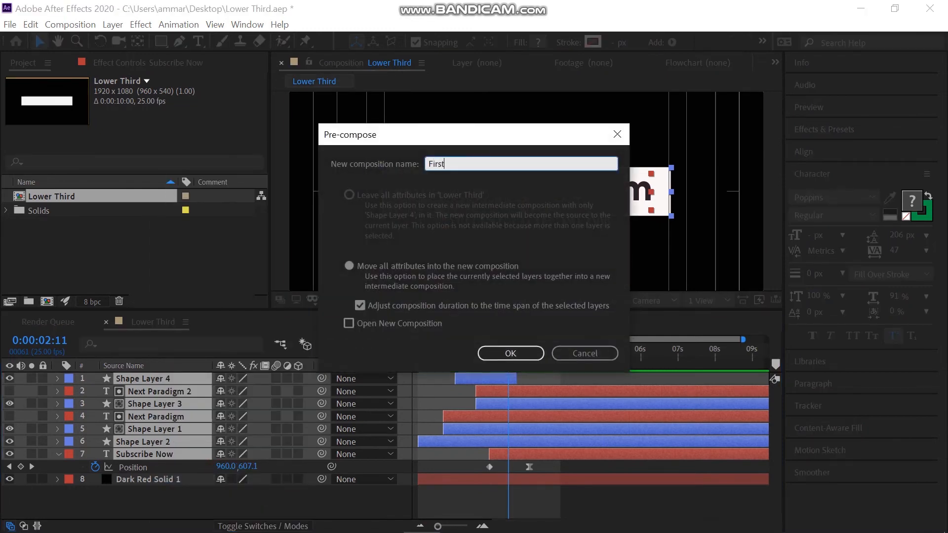
key("Return")
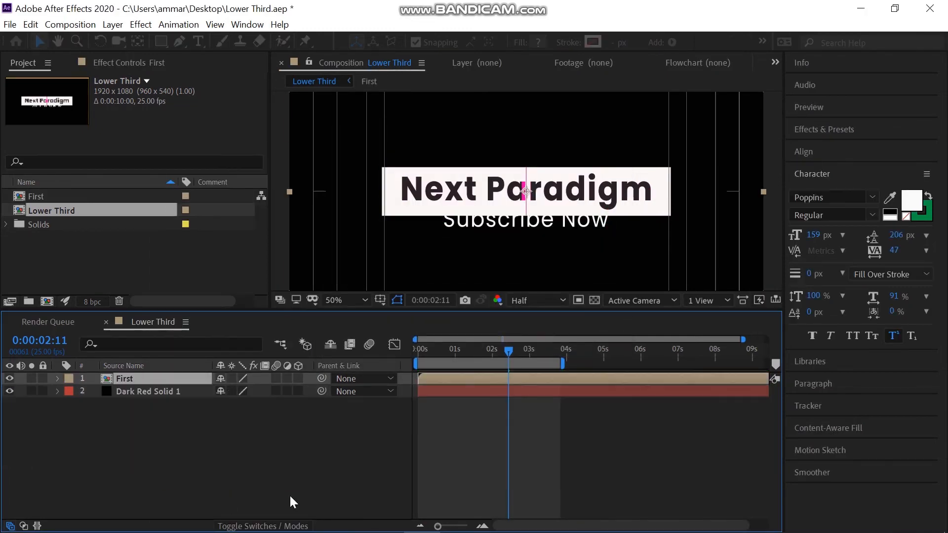
left_click_drag(507, 354, 529, 351)
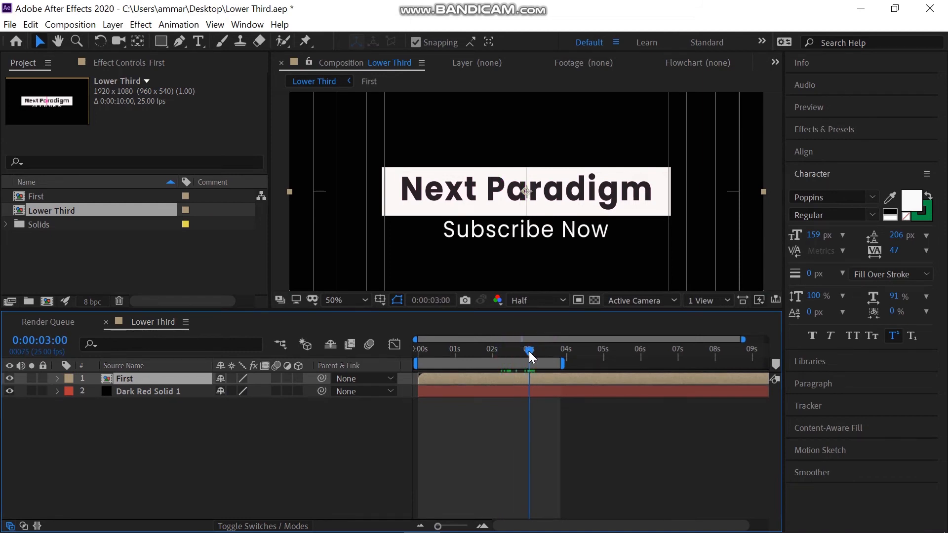
Split the First layer at 0:00:03:00, delete the portion after the split, and duplicate the remaining three-second layer.
key("ctrl+shift+d")
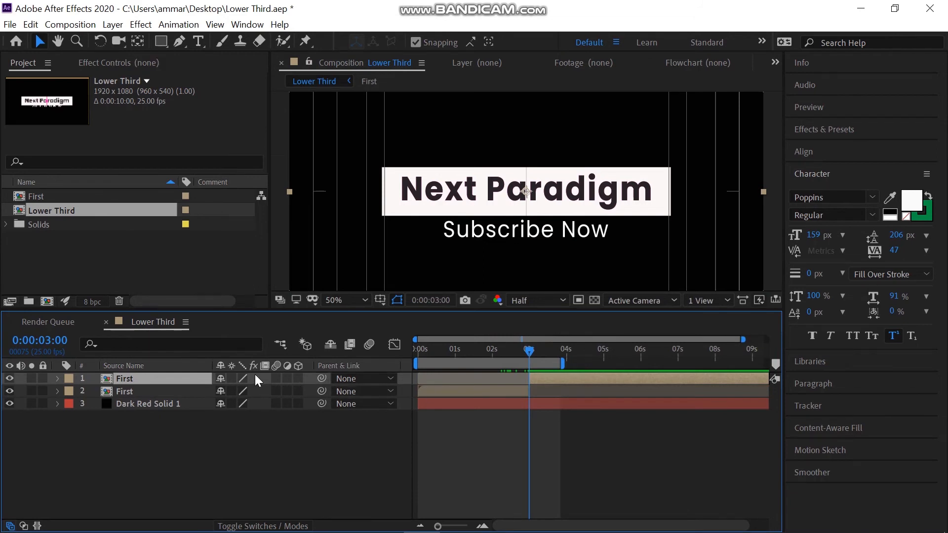
key("Delete")
left_click(153, 376)
key("ctrl+d")
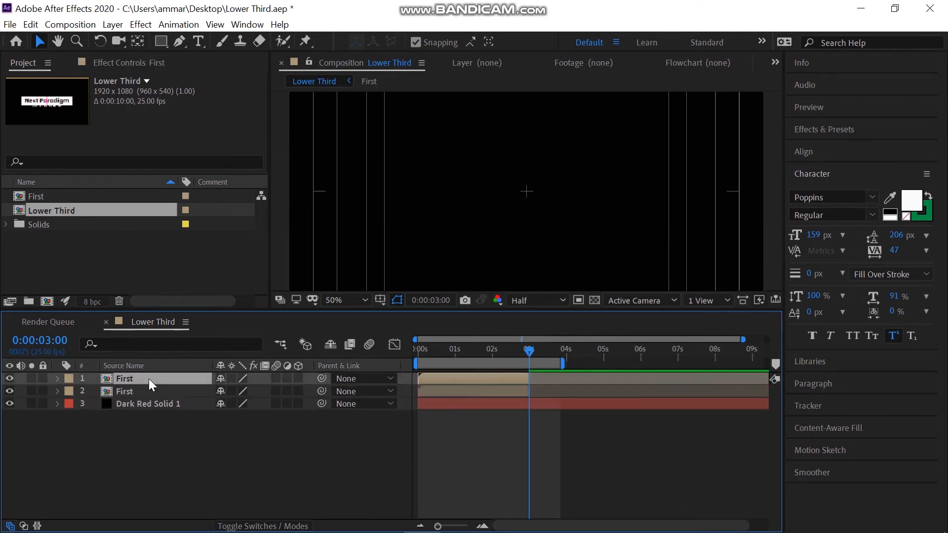
Rename the duplicated layer "Second" and shift it to start at 0:00:03:00, right after First ends.
right_click(149, 378)
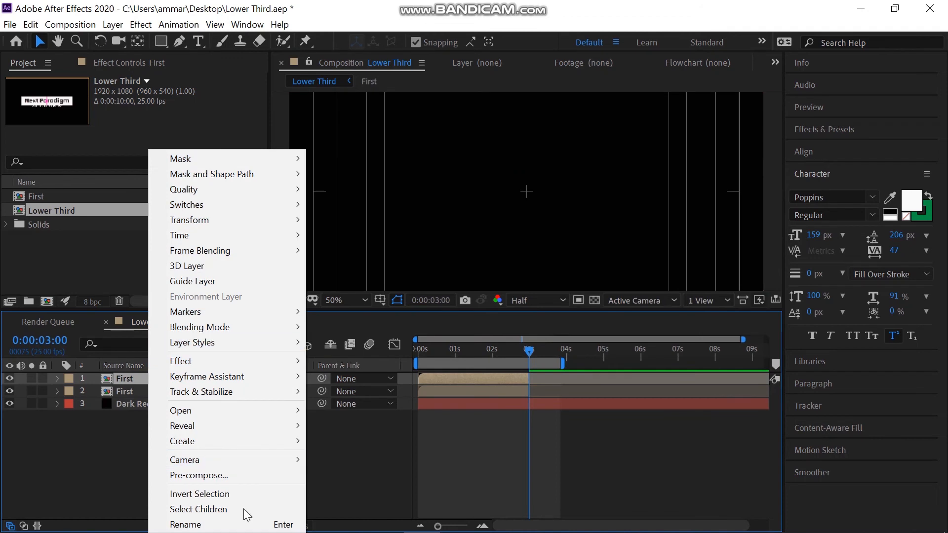
left_click(237, 525)
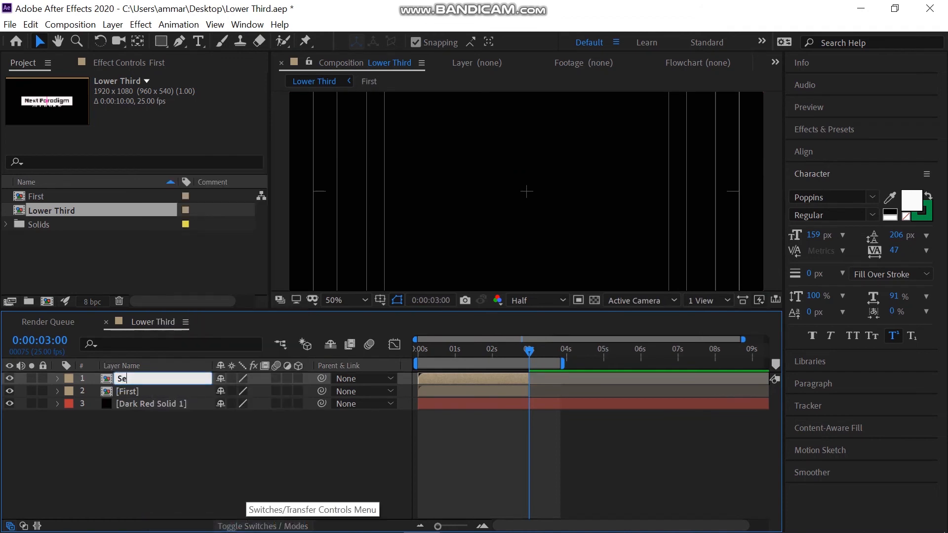
key("Return")
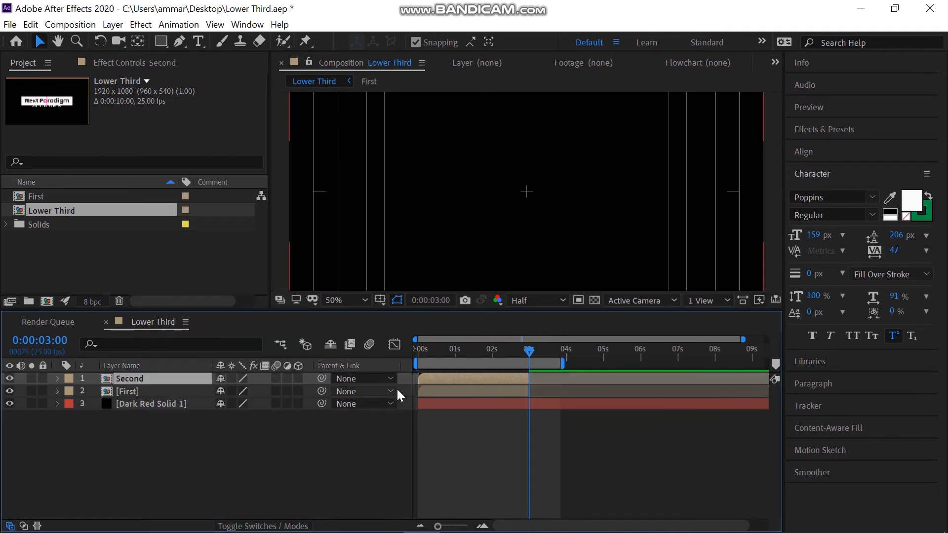
key("bracketleft")
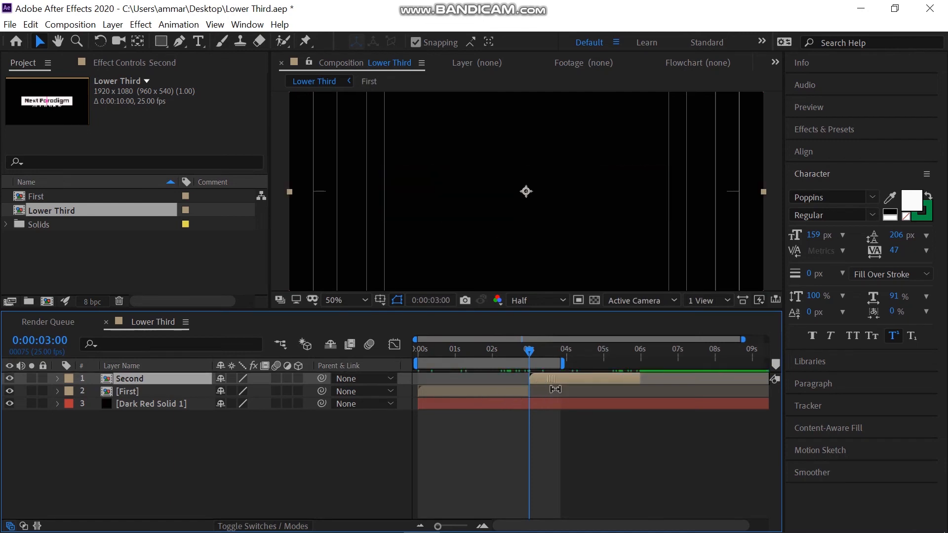
Extend the work area just past 6 seconds, time-reverse the Second layer, and preview the animation from the start.
left_click_drag(567, 361, 613, 361)
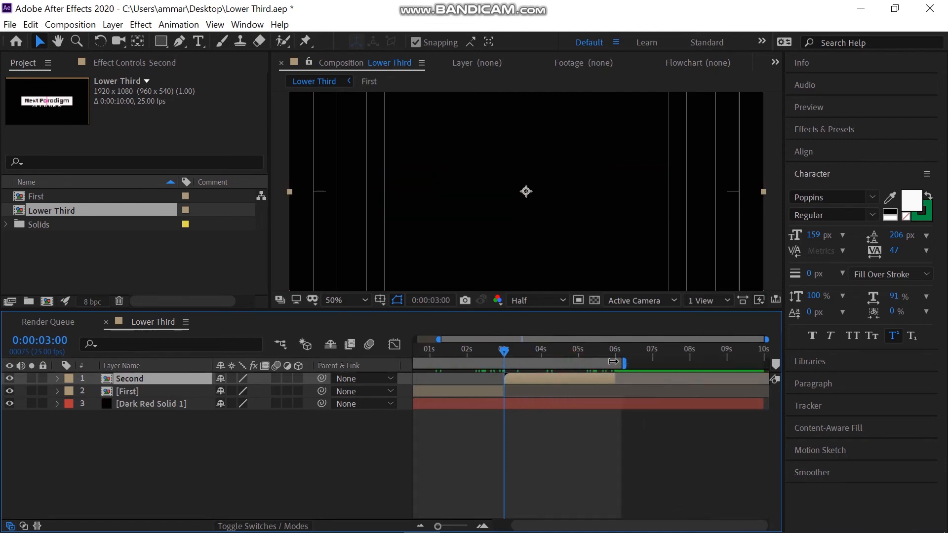
right_click(528, 385)
mouse_move(554, 237)
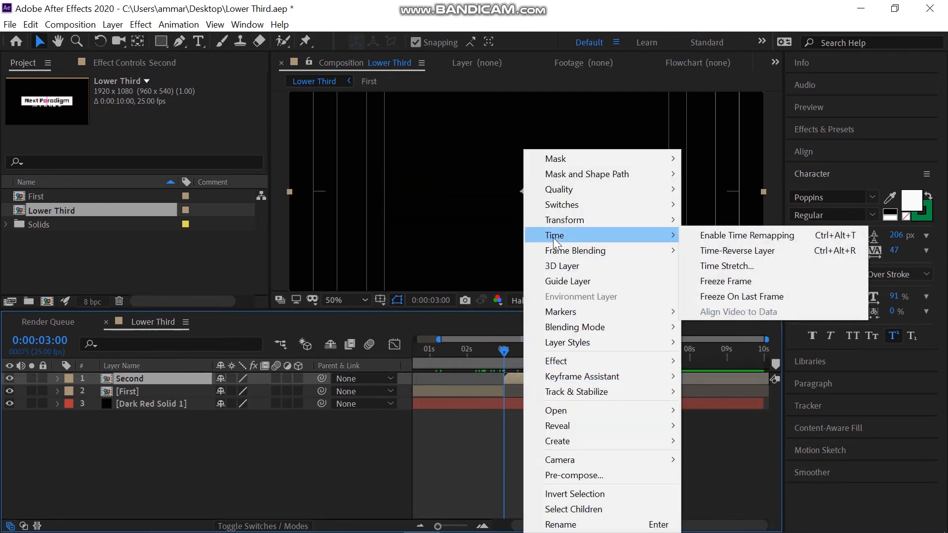
left_click(734, 250)
left_click_drag(504, 352, 408, 350)
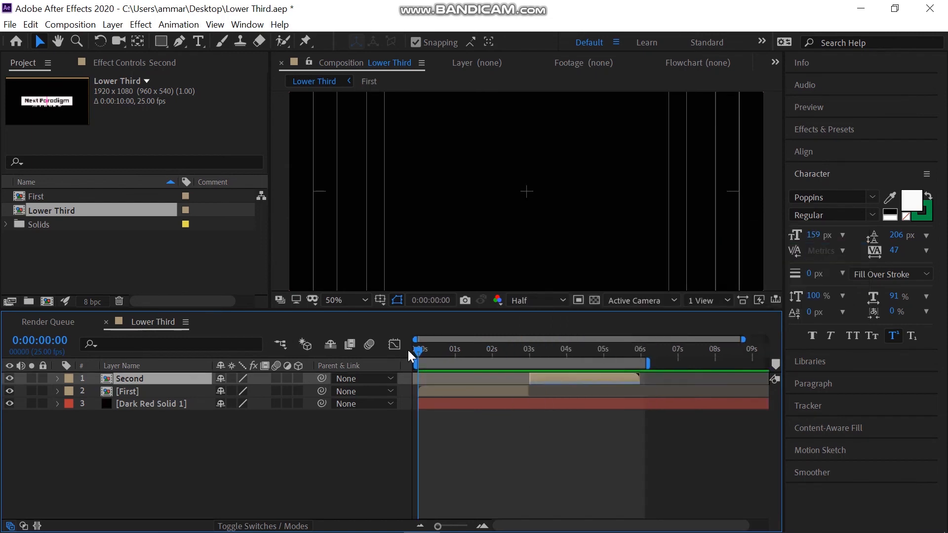
key("space")
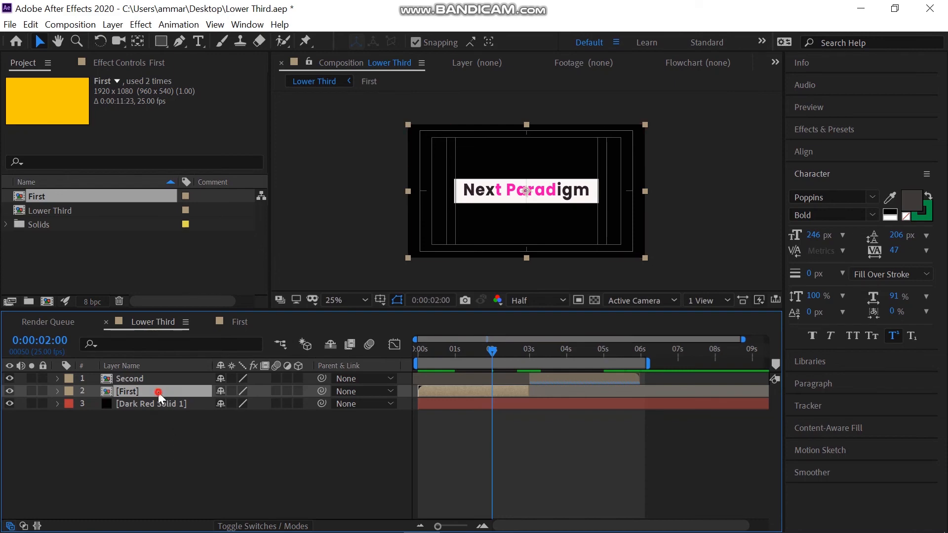
Open the First pre-composition, add a null object, and parent all the other layers to it.
double_click(158, 393)
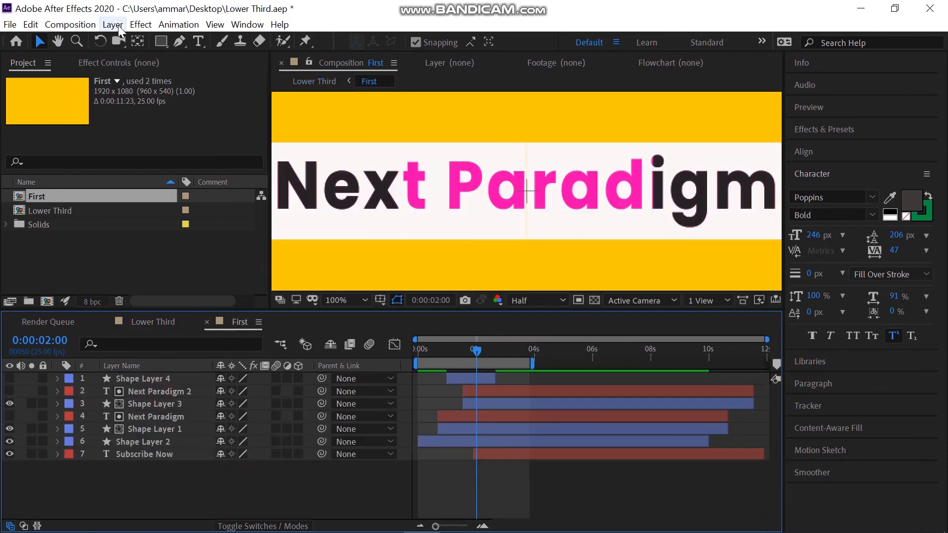
left_click(117, 25)
mouse_move(140, 40)
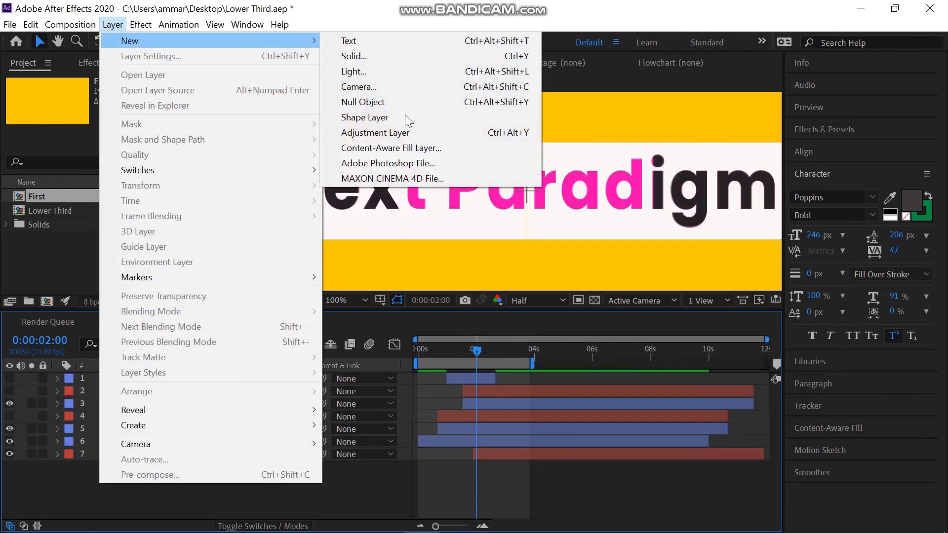
left_click(394, 101)
left_click_drag(167, 487, 160, 388)
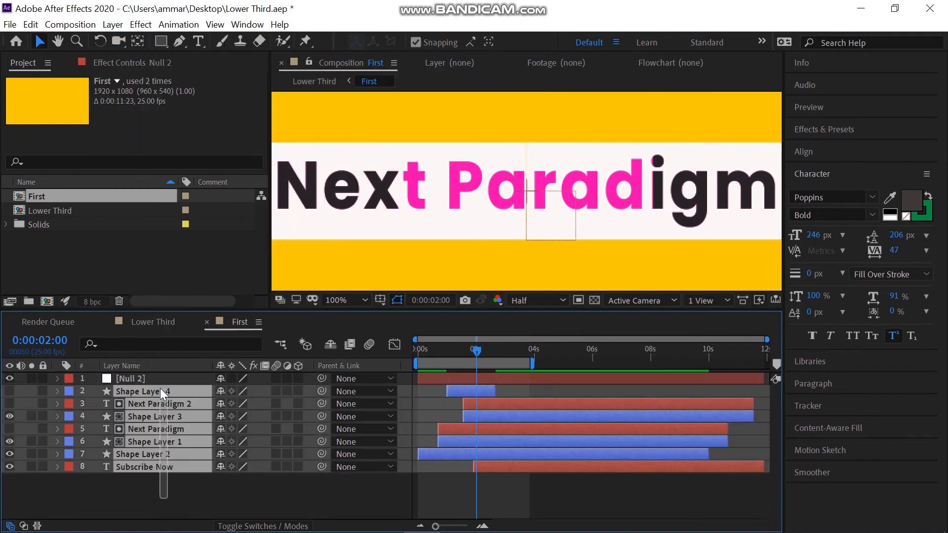
left_click_drag(321, 391, 176, 378)
Scale the null to 63% and move it to 464, 851, placing the lower third in the frame's lower-left corner.
left_click(141, 384)
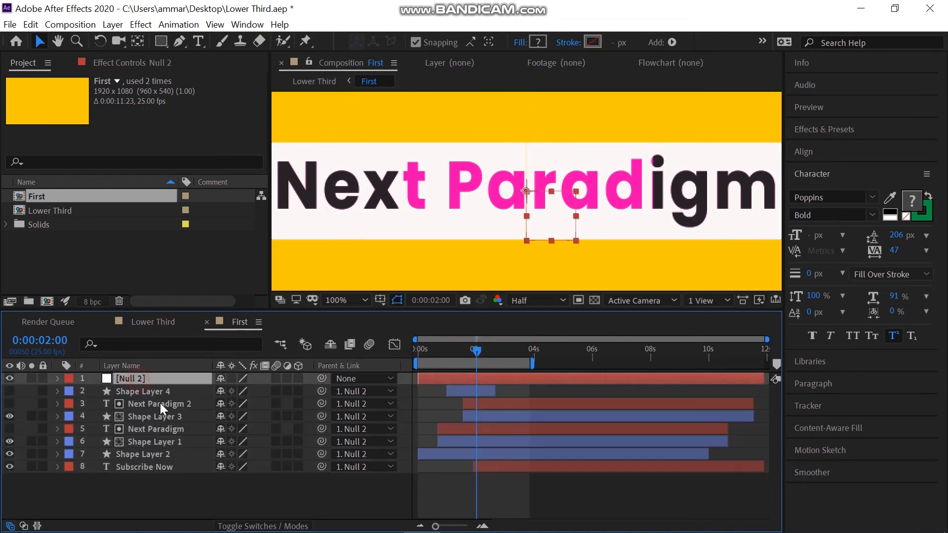
key("p")
key("shift+s")
scroll(363, 228, "down", 3)
left_click(434, 351)
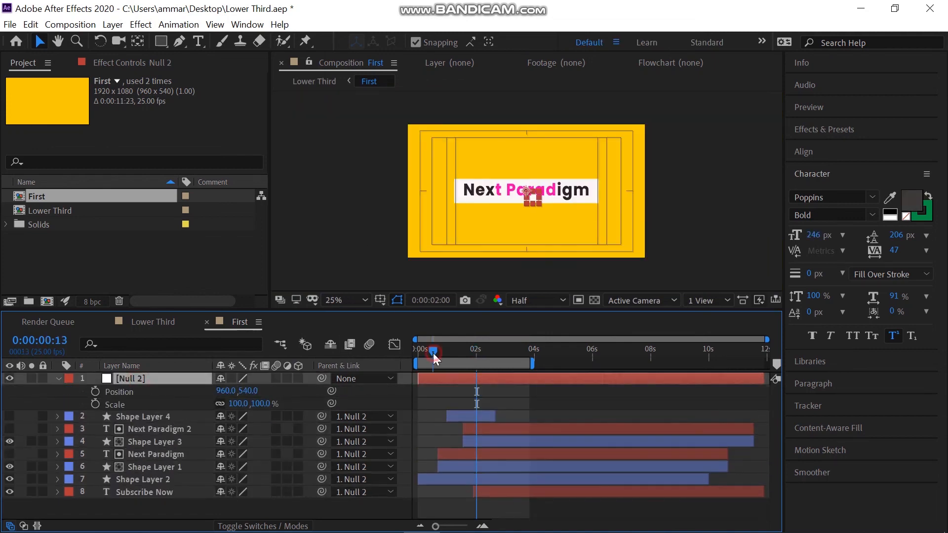
left_click_drag(465, 364, 490, 364)
left_click(490, 350)
left_click_drag(225, 391, 117, 391)
left_click_drag(255, 391, 489, 391)
scroll(476, 227, "up", 2)
left_click_drag(476, 226, 506, 155)
left_click_drag(244, 391, 188, 392)
left_click(536, 350)
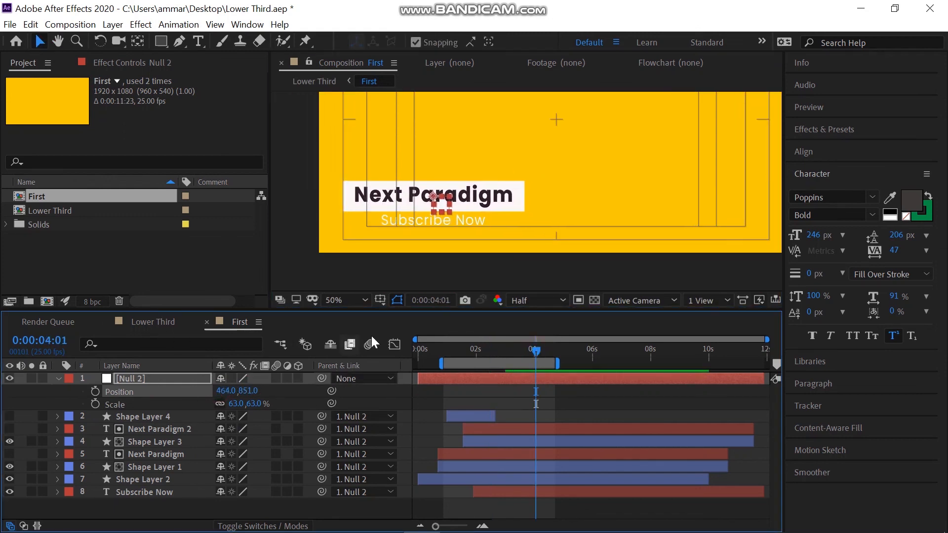
Enable motion blur for the First composition and on Shape Layer 4, Shape Layer 1, Shape Layer 2 and Subscribe Now.
left_click(369, 344)
left_click(276, 416)
left_click(276, 466)
left_click(276, 480)
left_click(276, 492)
Return to the Lower Third composition and preview the repositioned animation from 0:00:00:00.
left_click(153, 322)
left_click(159, 381)
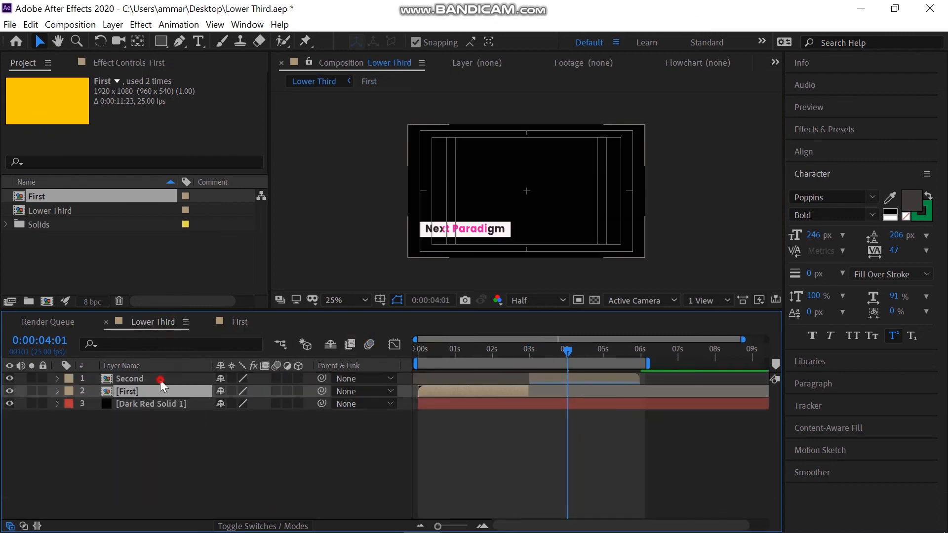
left_click(418, 350)
key("space")
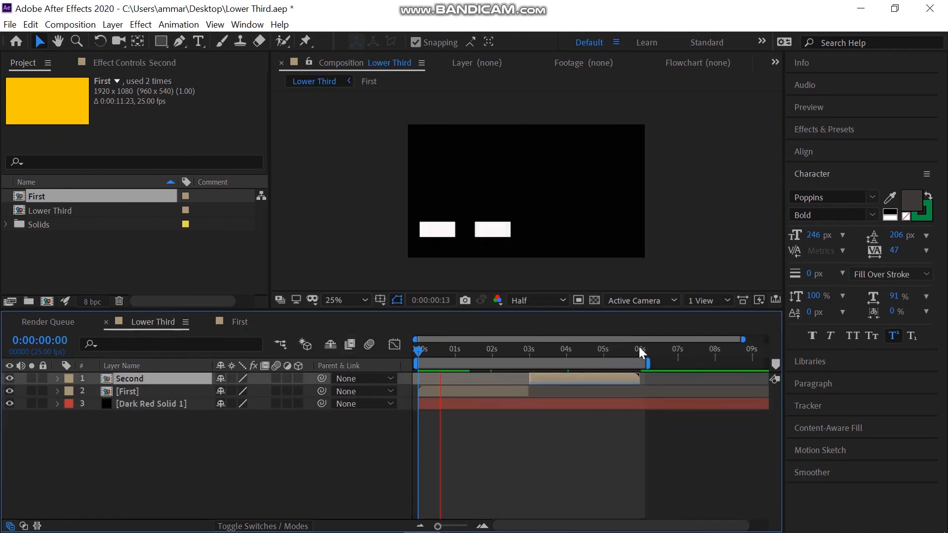
scroll(438, 227, "up", 2)
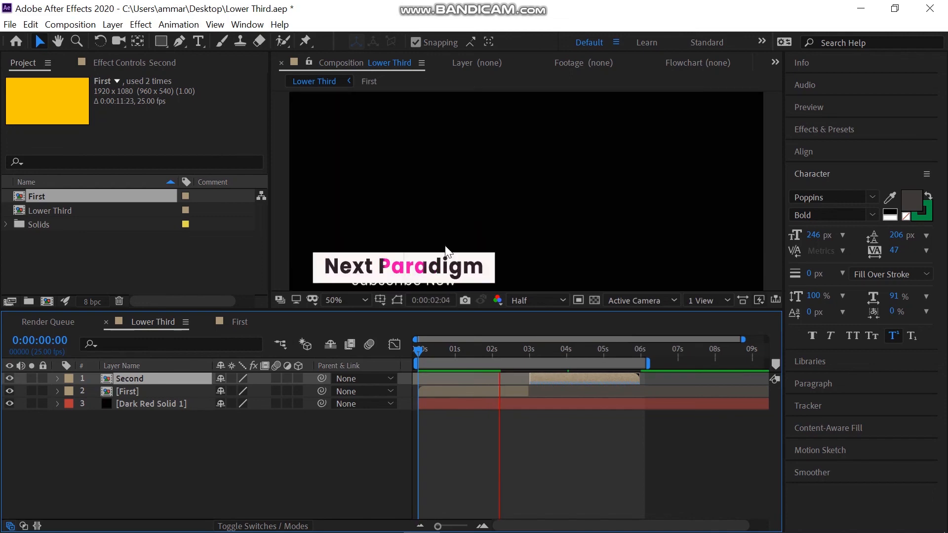